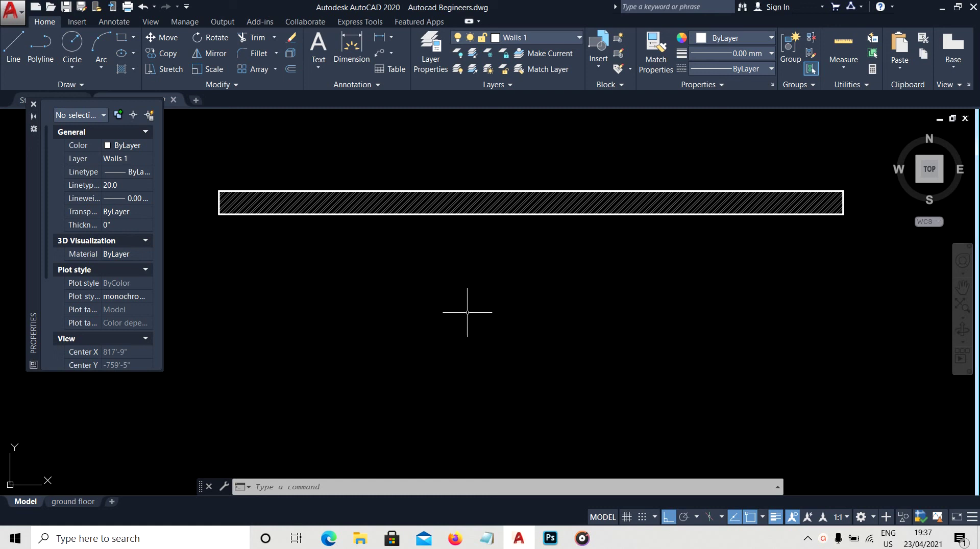
# Copy the hatched top wall 12' straight down from its corner
pyautogui.click(466, 311)
pyautogui.moveTo(377, 284); pyautogui.dragTo(353, 314, button='middle')
pyautogui.write('o')
pyautogui.press('Return')
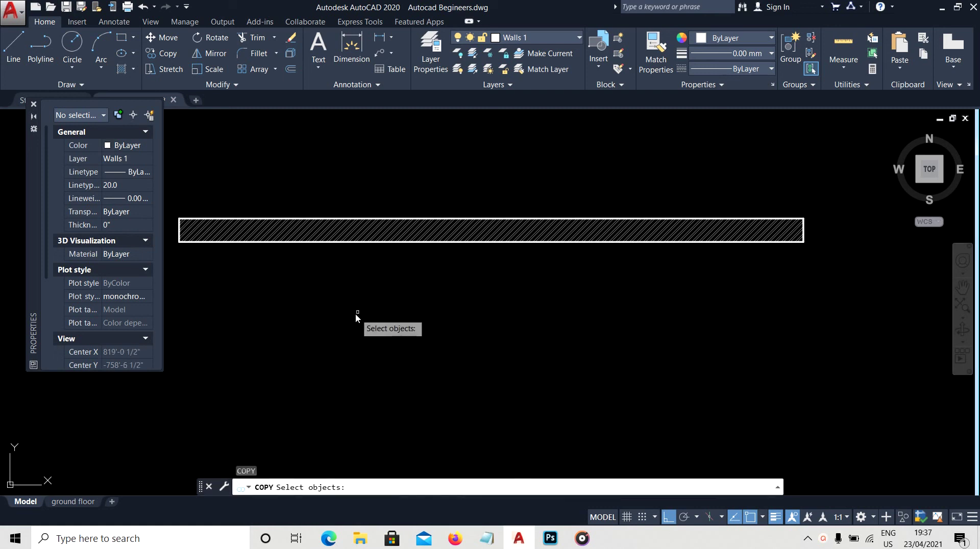
pyautogui.scroll(-4, 490, 260)
pyautogui.click(330, 206)
pyautogui.click(672, 325)
pyautogui.scroll(5, 400, 265)
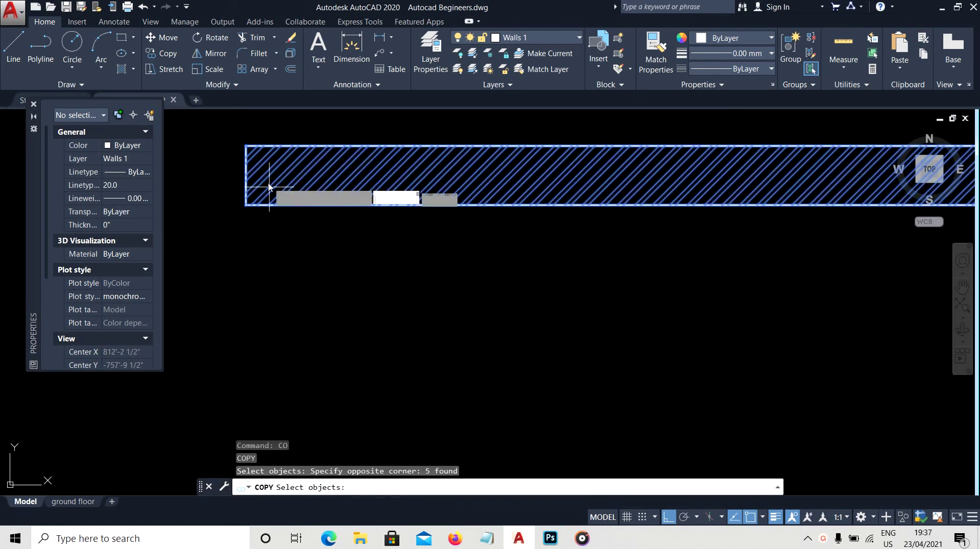
pyautogui.press('Return')
pyautogui.click(248, 148)
pyautogui.scroll(-3, 250, 149)
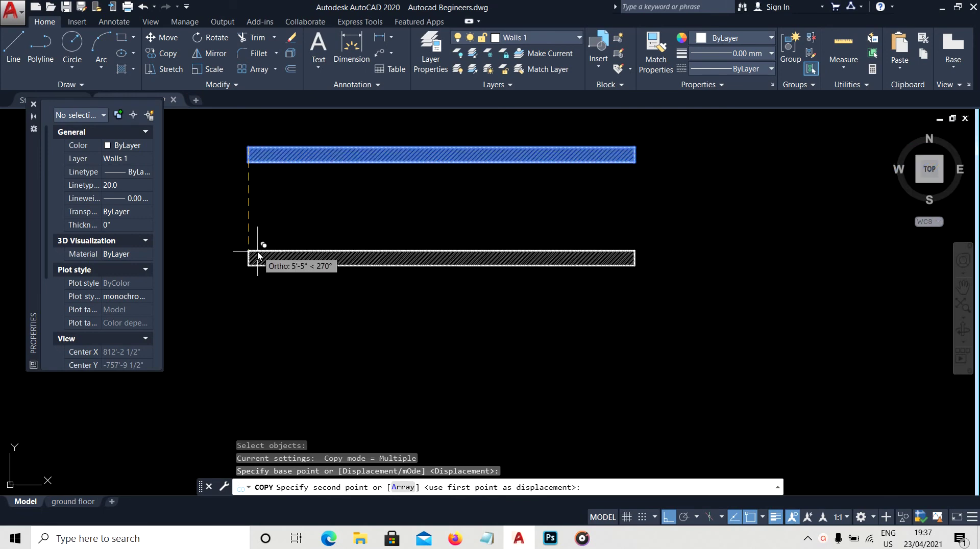
pyautogui.write("'")
pyautogui.press('Return')
pyautogui.press('Escape')
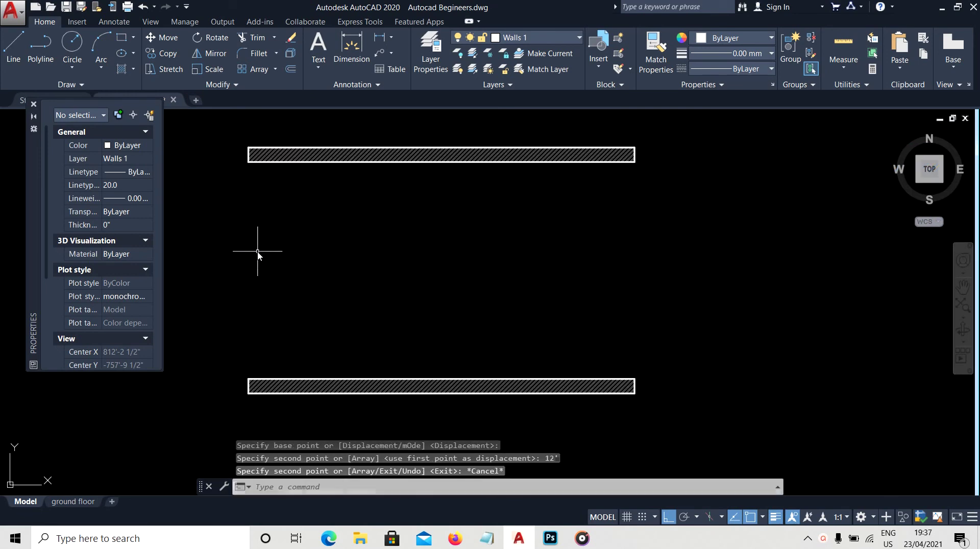
pyautogui.press('Escape')
# Copy the new lower wall again, placing it 1' below itself
pyautogui.moveTo(273, 317); pyautogui.dragTo(361, 299, button='middle')
pyautogui.write('x')
pyautogui.press('Escape')
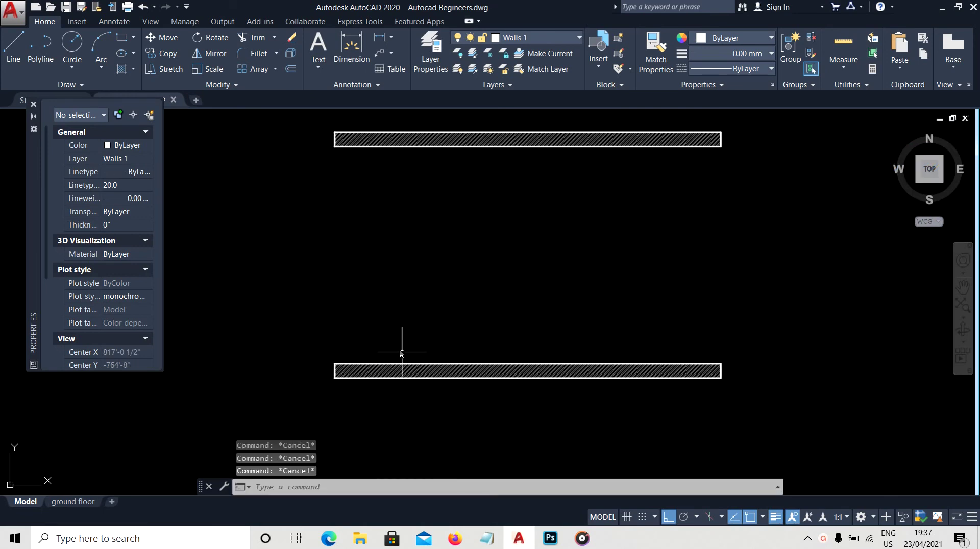
pyautogui.moveTo(400, 348); pyautogui.dragTo(370, 288, button='middle')
pyautogui.write('co')
pyautogui.press('Return')
pyautogui.scroll(-2, 371, 278)
pyautogui.moveTo(285, 249); pyautogui.dragTo(608, 376)
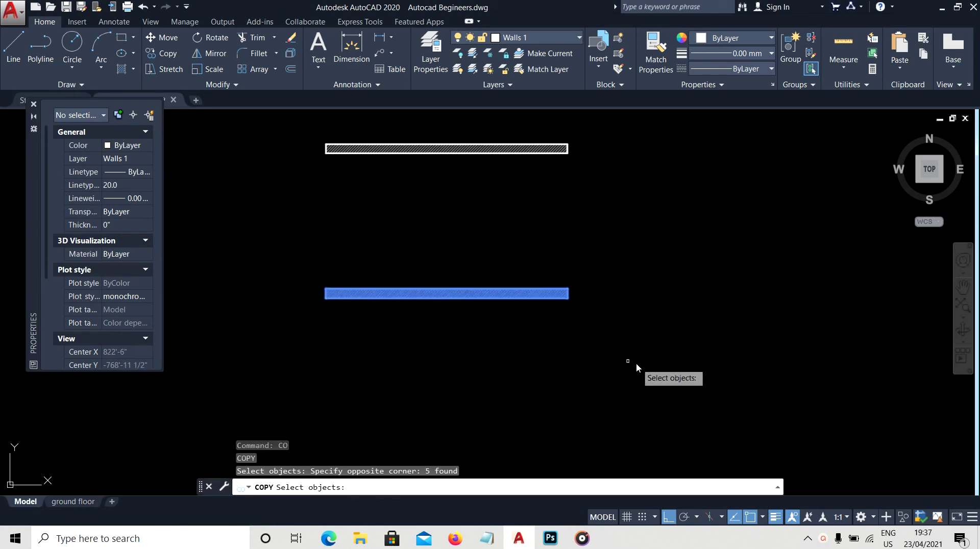
pyautogui.press('Return')
pyautogui.click(587, 249)
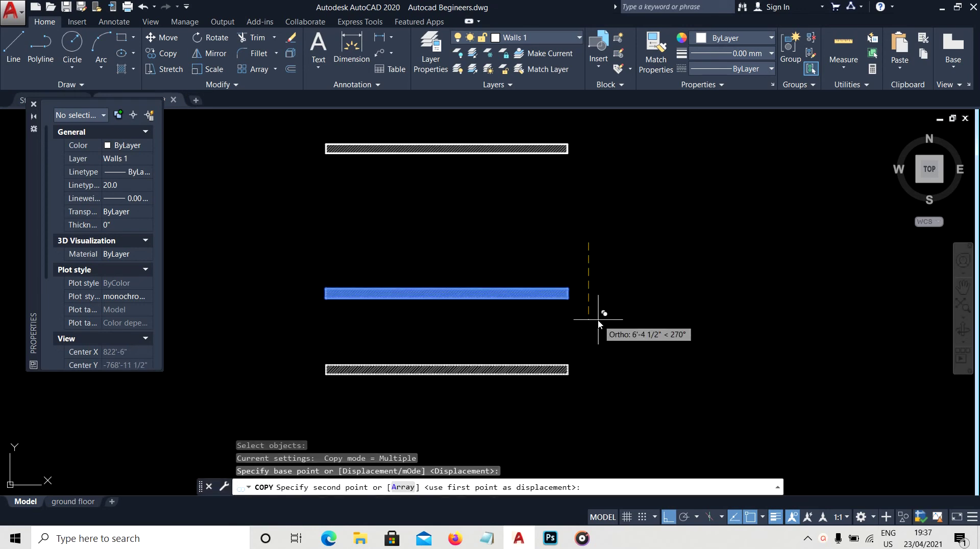
pyautogui.write("1'")
pyautogui.press('Return')
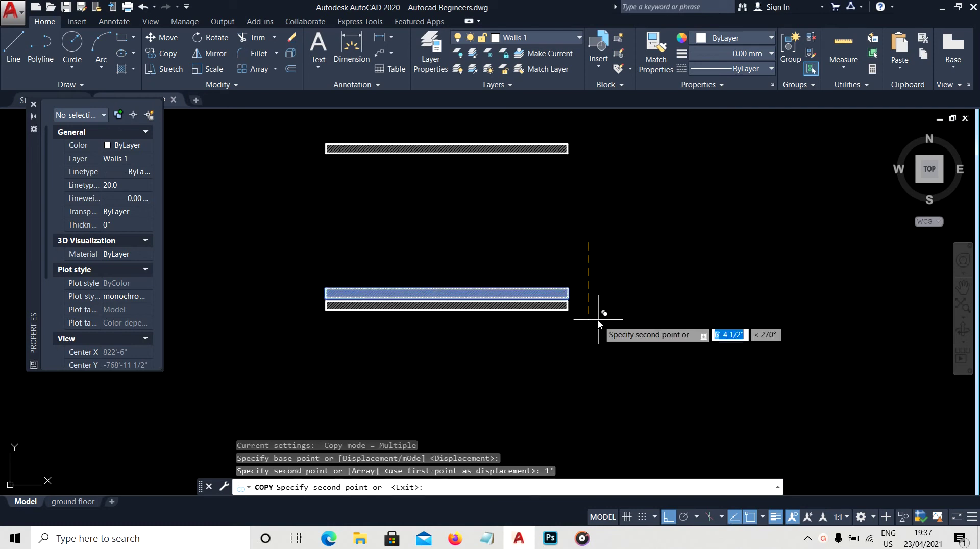
pyautogui.press('Escape')
pyautogui.scroll(2, 577, 332)
pyautogui.write('fo')
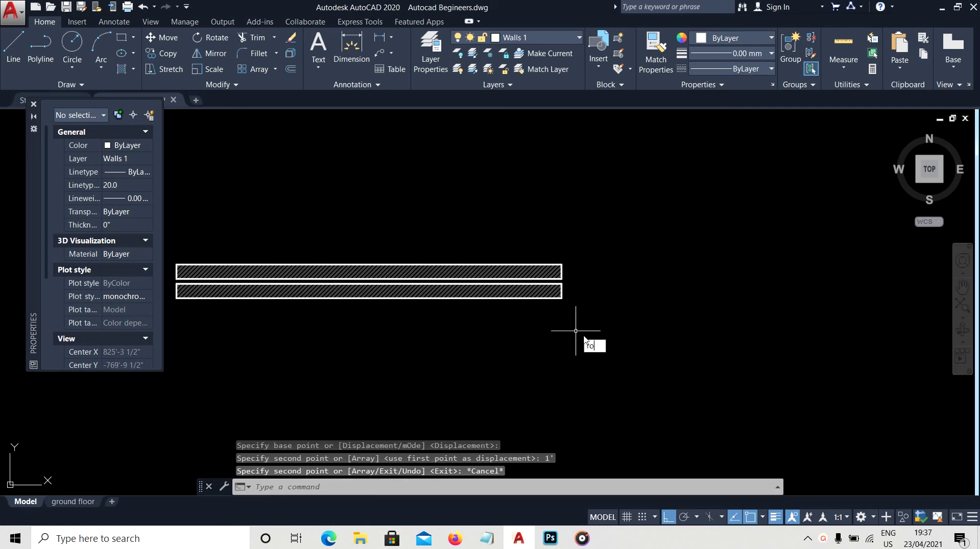
pyautogui.press('Return')
# Rotate the lowest wall copy 90° about its end so it stands vertical
pyautogui.click(693, 369)
pyautogui.moveTo(163, 280); pyautogui.dragTo(253, 267, button='middle')
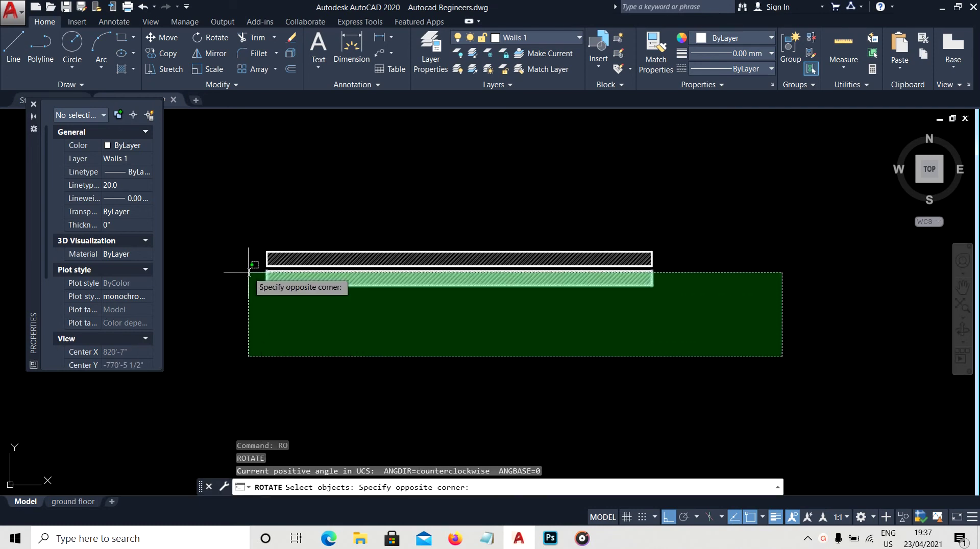
pyautogui.click(249, 272)
pyautogui.press('Return')
pyautogui.click(329, 327)
pyautogui.click(346, 375)
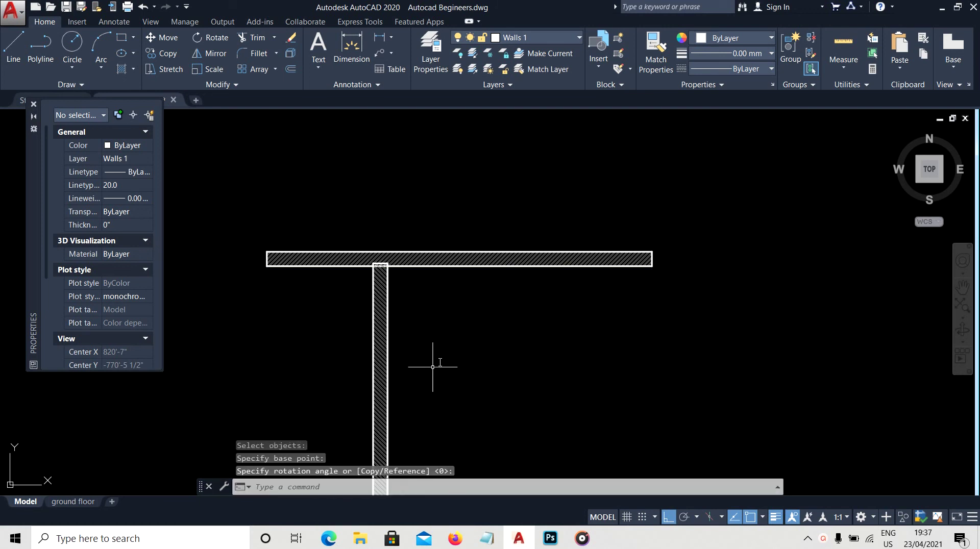
pyautogui.scroll(-3, 433, 367)
# Move the vertical wall 20' up so its corner snaps to the horizontal wall's end
pyautogui.write('m')
pyautogui.press('Return')
pyautogui.click(491, 370)
pyautogui.click(231, 459)
pyautogui.scroll(5, 437, 398)
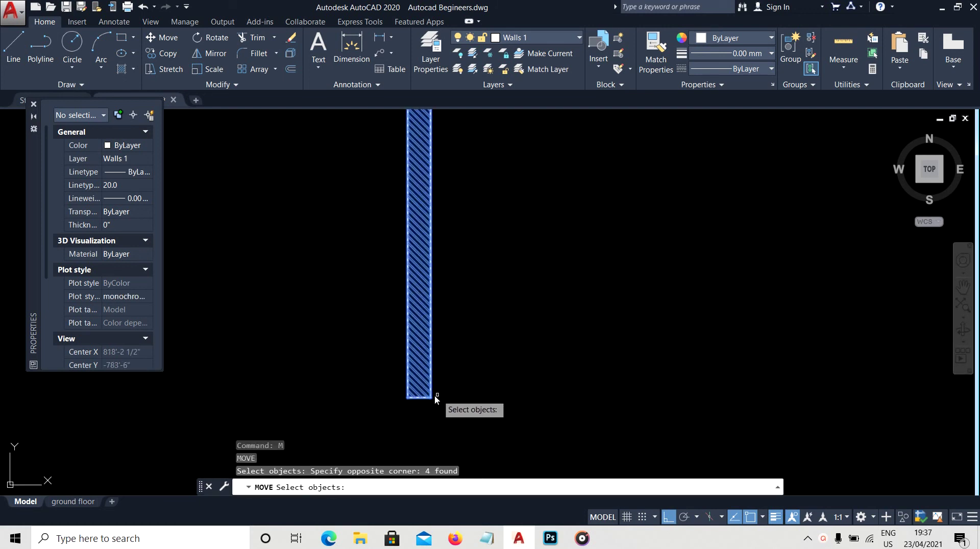
pyautogui.press('Return')
pyautogui.scroll(2, 429, 404)
pyautogui.scroll(2, 460, 407)
pyautogui.click(456, 398)
pyautogui.scroll(-2, 462, 394)
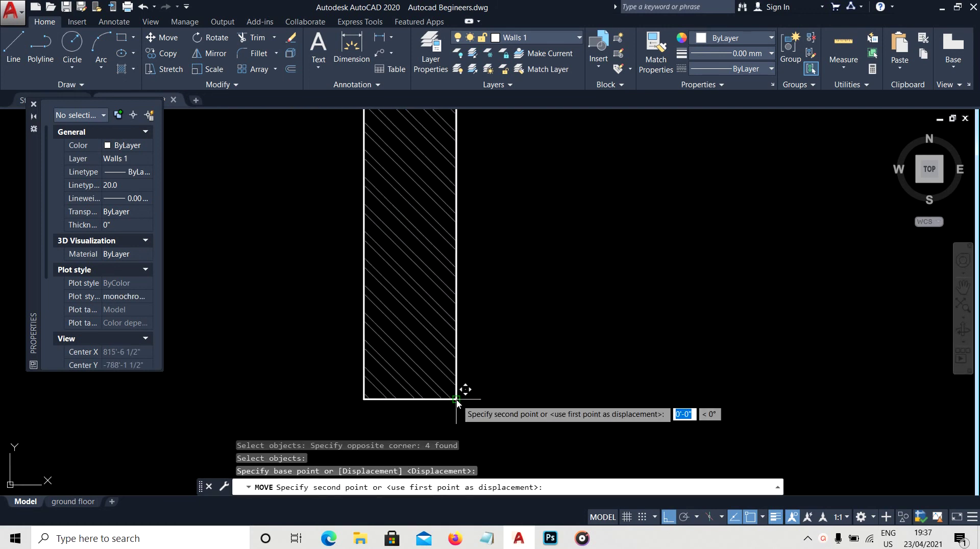
pyautogui.scroll(-2, 444, 367)
pyautogui.scroll(-2, 414, 307)
pyautogui.scroll(2, 435, 337)
pyautogui.scroll(2, 438, 223)
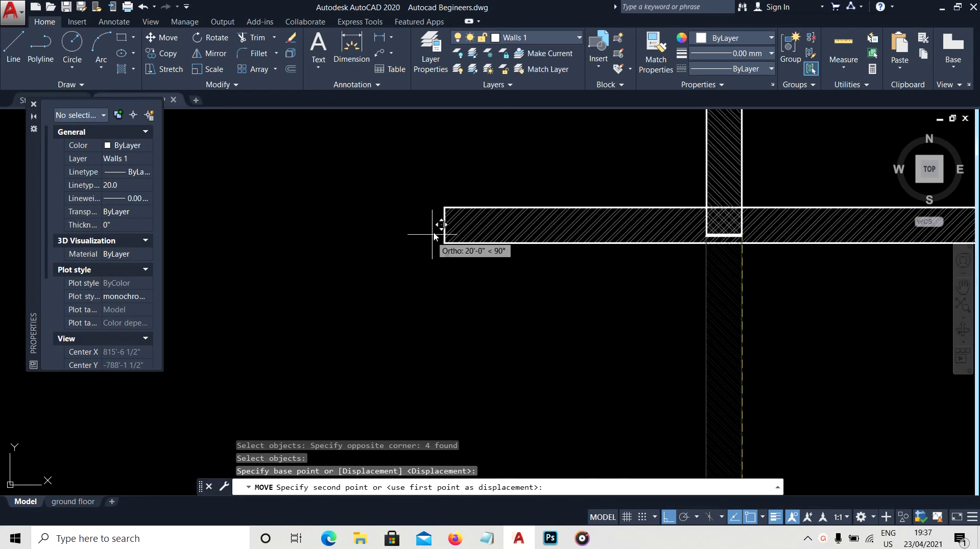
pyautogui.scroll(1, 455, 271)
pyautogui.click(483, 299)
pyautogui.press('Escape')
pyautogui.scroll(-2, 431, 311)
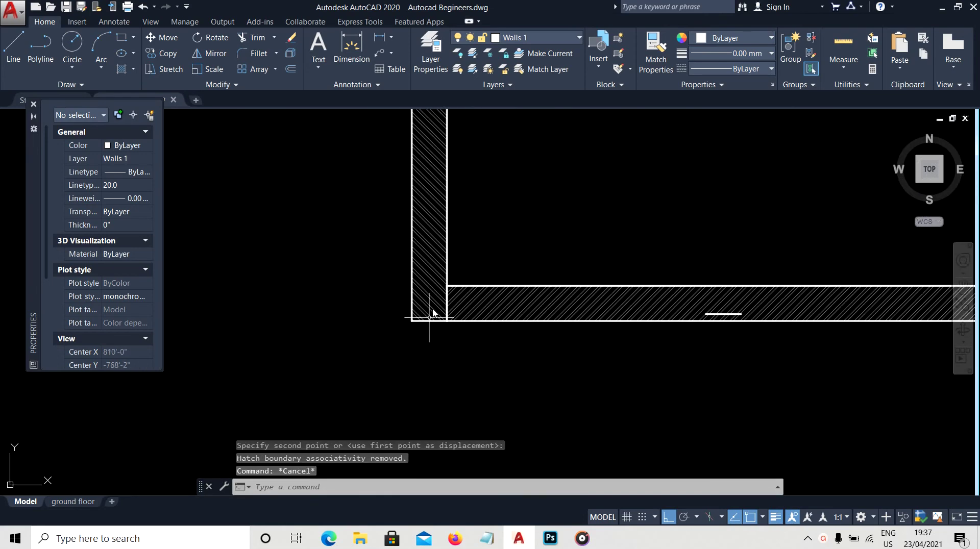
pyautogui.scroll(2, 449, 291)
# Delete the hatch from the left wall band
pyautogui.scroll(1, 453, 282)
pyautogui.press('Return')
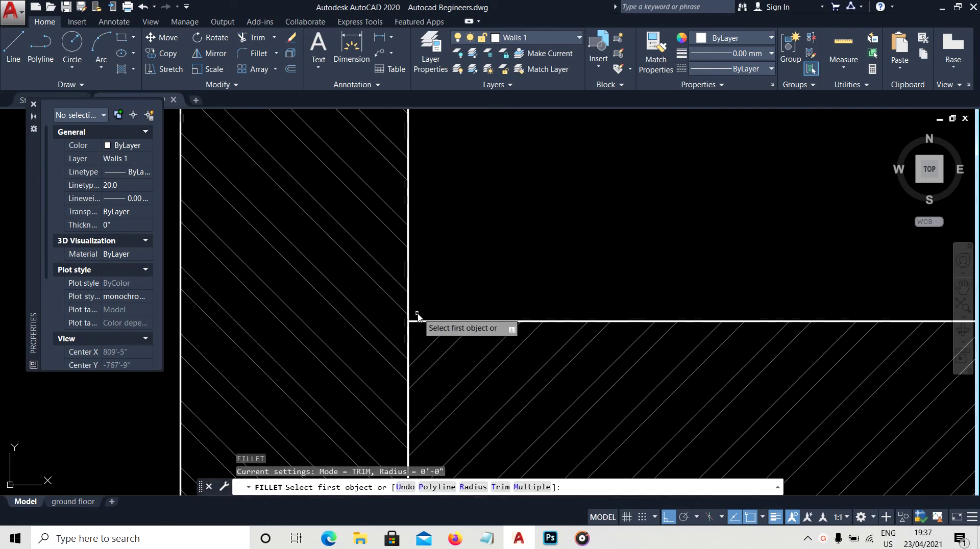
pyautogui.press('Escape')
pyautogui.click(383, 292)
pyautogui.press('Delete')
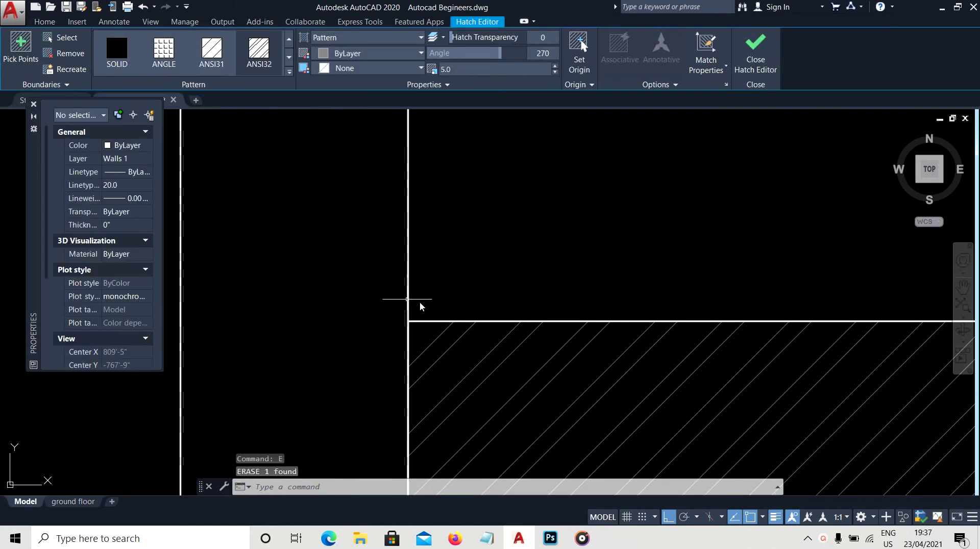
# Fillet the vertical and horizontal wall lines to close the upper corner
pyautogui.moveTo(408, 304); pyautogui.dragTo(413, 204, button='middle')
pyautogui.write('f')
pyautogui.press('Return')
pyautogui.click(413, 221)
pyautogui.click(427, 224)
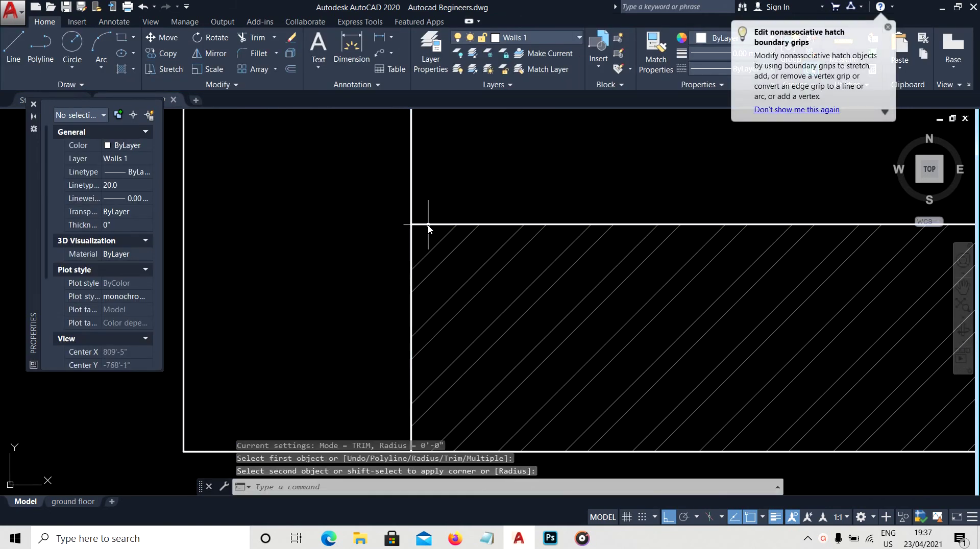
pyautogui.scroll(-2, 413, 241)
# Erase the leftover vertical wall line at the corner
pyautogui.press('Return')
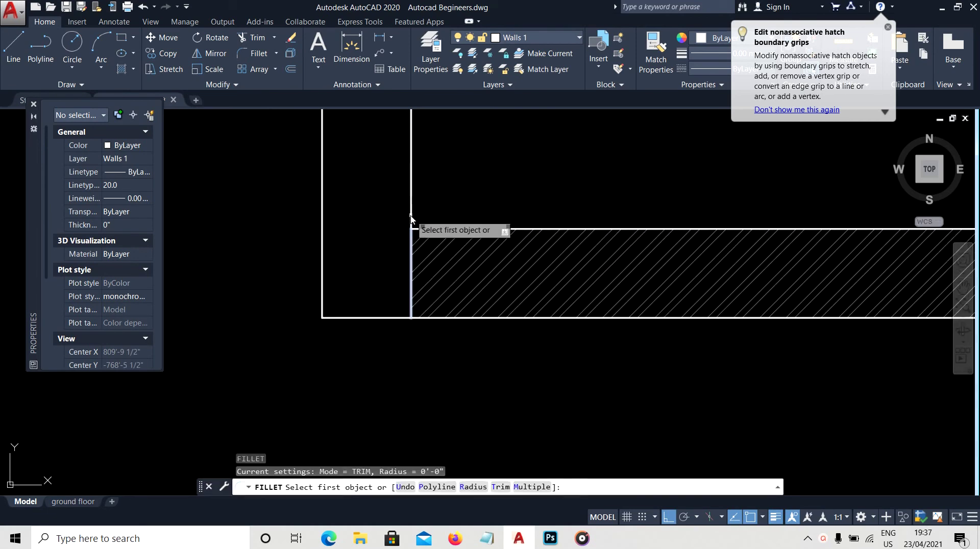
pyautogui.press('Escape')
pyautogui.scroll(5, 409, 238)
pyautogui.click(417, 238)
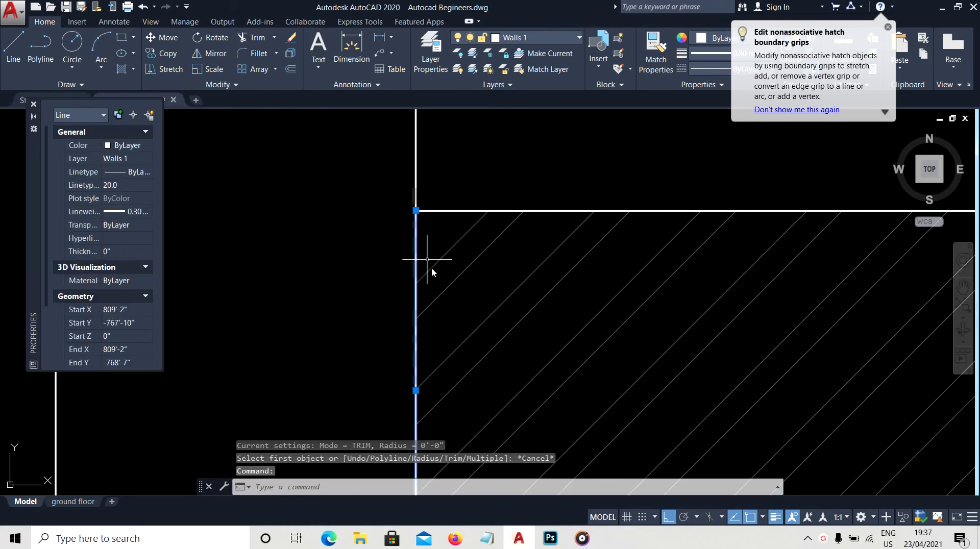
pyautogui.write('e')
pyautogui.press('Return')
pyautogui.scroll(-2, 434, 306)
# Stretch the horizontal wall hatch's left edge out to the outer wall
pyautogui.click(430, 316)
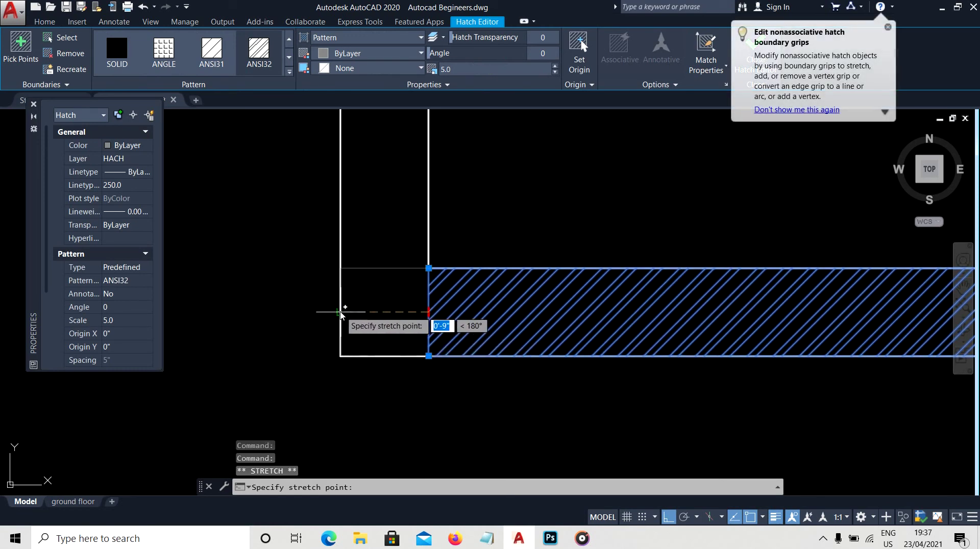
pyautogui.click(341, 311)
pyautogui.press('Escape')
pyautogui.scroll(-3, 378, 347)
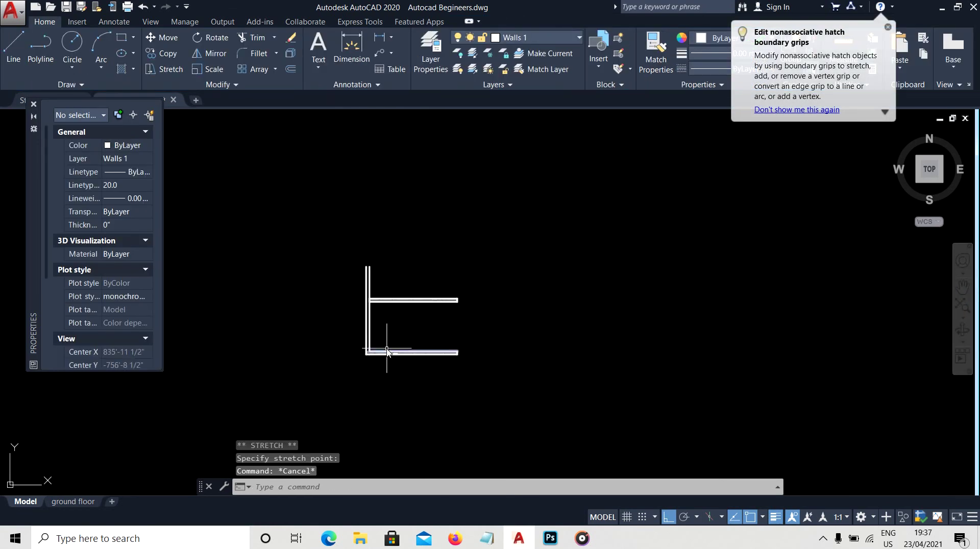
pyautogui.scroll(2, 366, 306)
pyautogui.scroll(2, 418, 293)
pyautogui.scroll(-3, 405, 306)
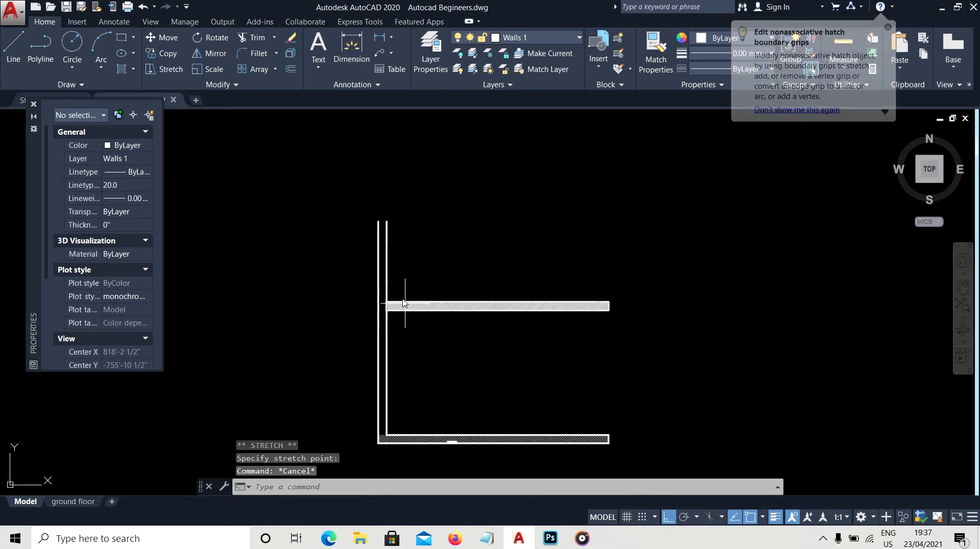
pyautogui.scroll(5, 339, 339)
# Erase the stray hatch boundary segment near the corner
pyautogui.write('f')
pyautogui.press('Return')
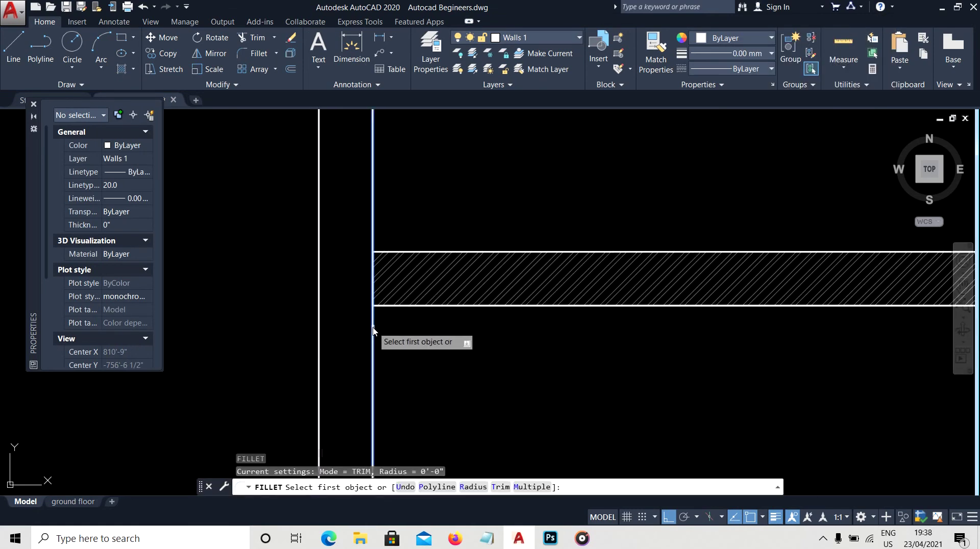
pyautogui.click(373, 331)
pyautogui.scroll(3, 378, 311)
pyautogui.press('Escape')
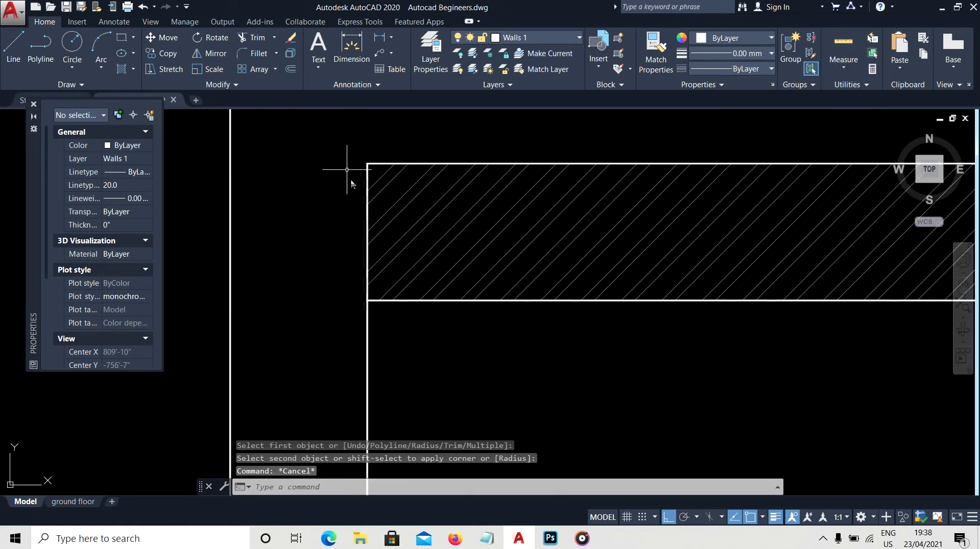
pyautogui.write('e')
pyautogui.press('Return')
pyautogui.moveTo(339, 153); pyautogui.dragTo(435, 317)
pyautogui.press('Return')
pyautogui.scroll(-4, 439, 238)
# Fillet the two remaining wall lines to join them at the corner
pyautogui.write('f')
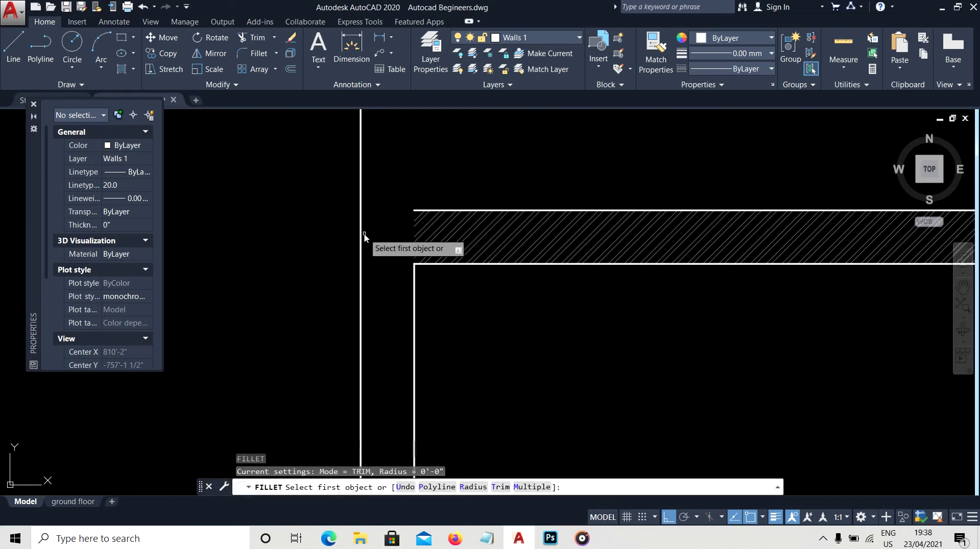
pyautogui.click(360, 231)
pyautogui.click(417, 211)
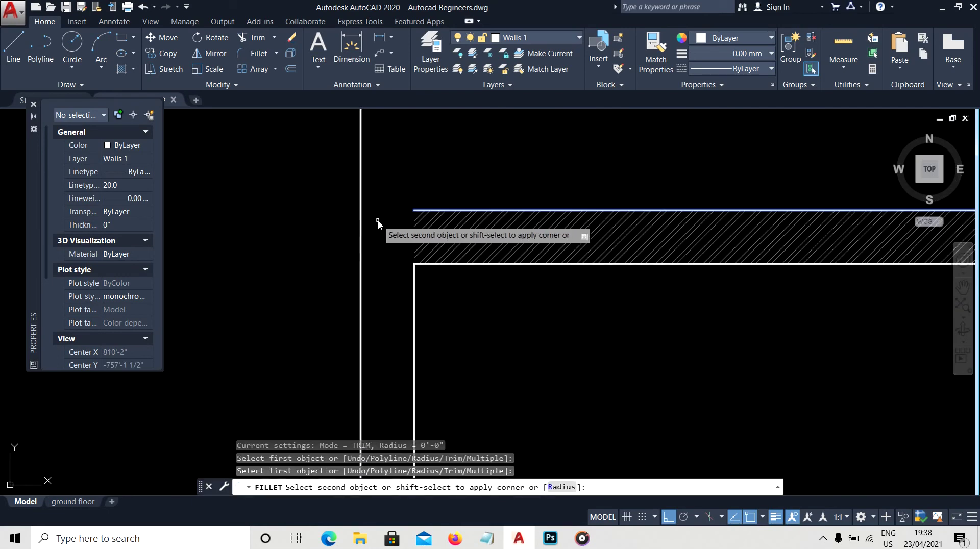
pyautogui.scroll(-2, 409, 217)
pyautogui.press('Escape')
pyautogui.press('Escape')
# Erase the hatch band along the top wall
pyautogui.click(429, 219)
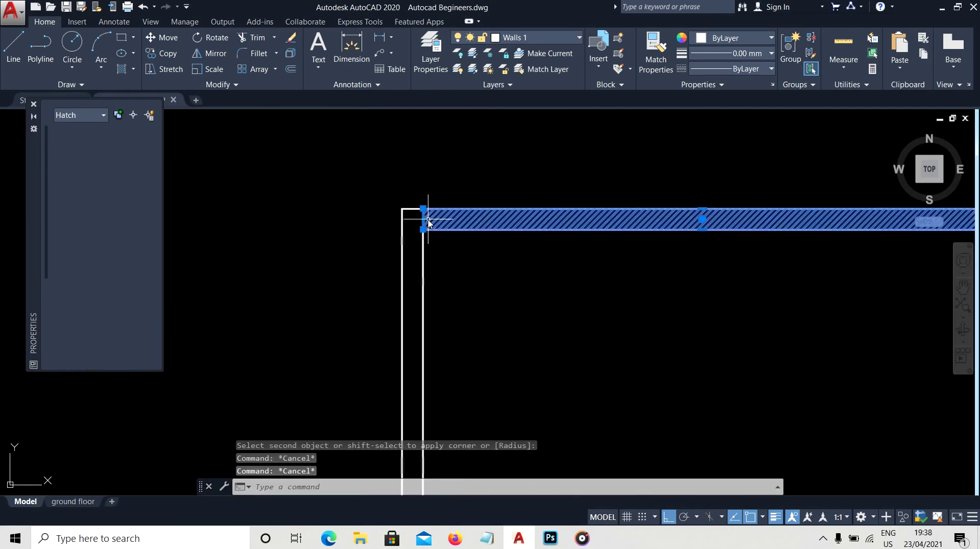
pyautogui.write('e')
pyautogui.press('Return')
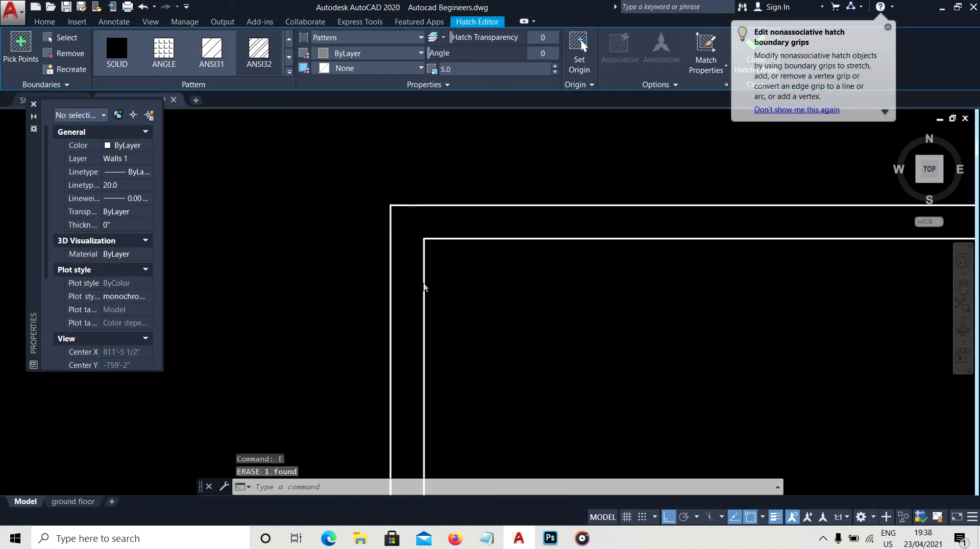
pyautogui.scroll(-3, 422, 349)
pyautogui.scroll(3, 423, 349)
pyautogui.scroll(2, 412, 321)
# Window-select and erase the remaining hatch band on the bottom wall
pyautogui.click(401, 328)
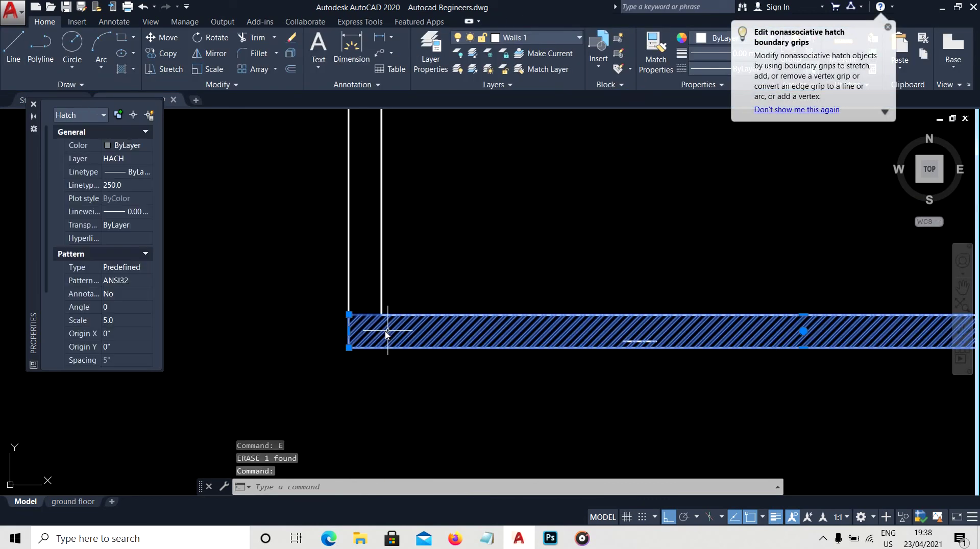
pyautogui.write('e')
pyautogui.press('Return')
pyautogui.moveTo(558, 269); pyautogui.dragTo(755, 396)
pyautogui.press('Return')
pyautogui.scroll(-2, 318, 303)
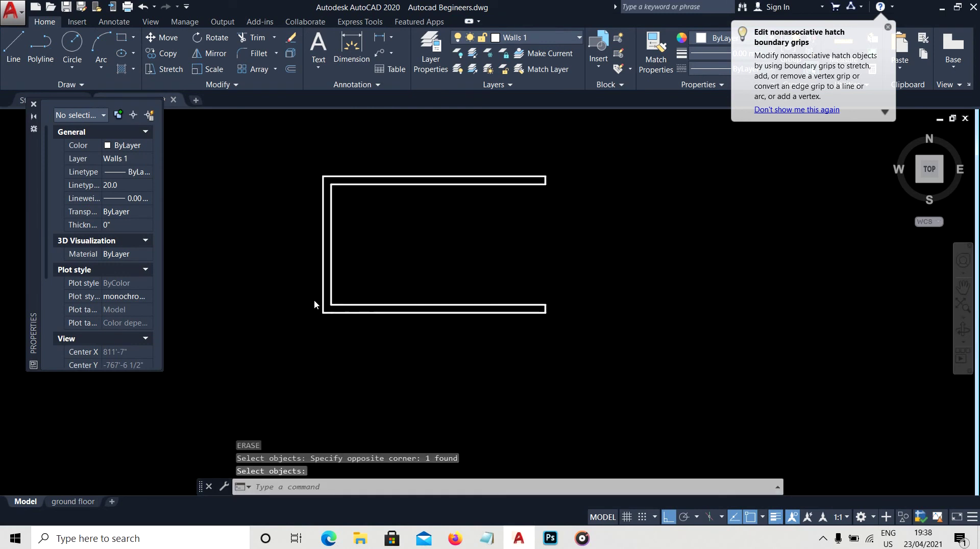
pyautogui.scroll(-1, 415, 274)
pyautogui.scroll(3, 415, 274)
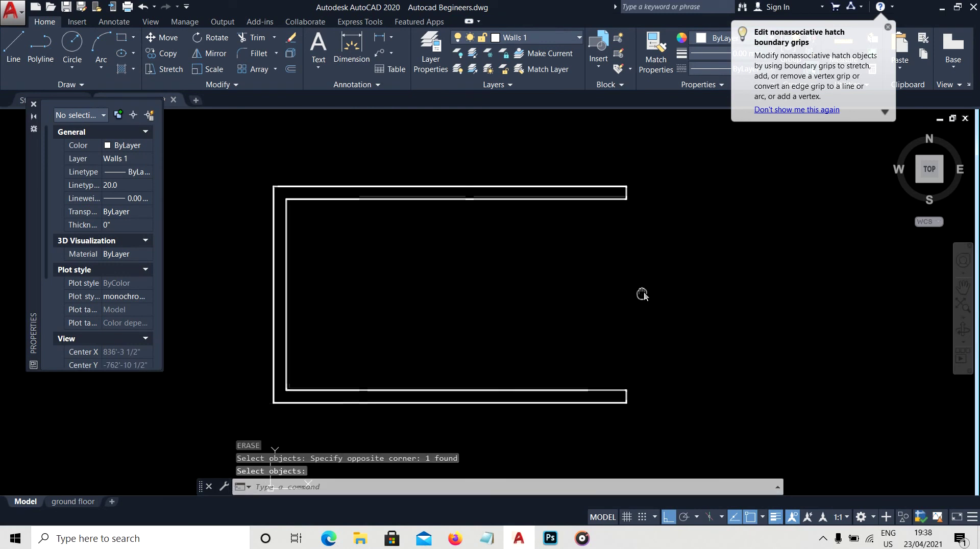
# Dimension the top wall at 20', then erase that temporary dimension
pyautogui.click(378, 37)
pyautogui.press('Escape')
pyautogui.press('Return')
pyautogui.press('Return')
pyautogui.click(368, 196)
pyautogui.scroll(3, 372, 228)
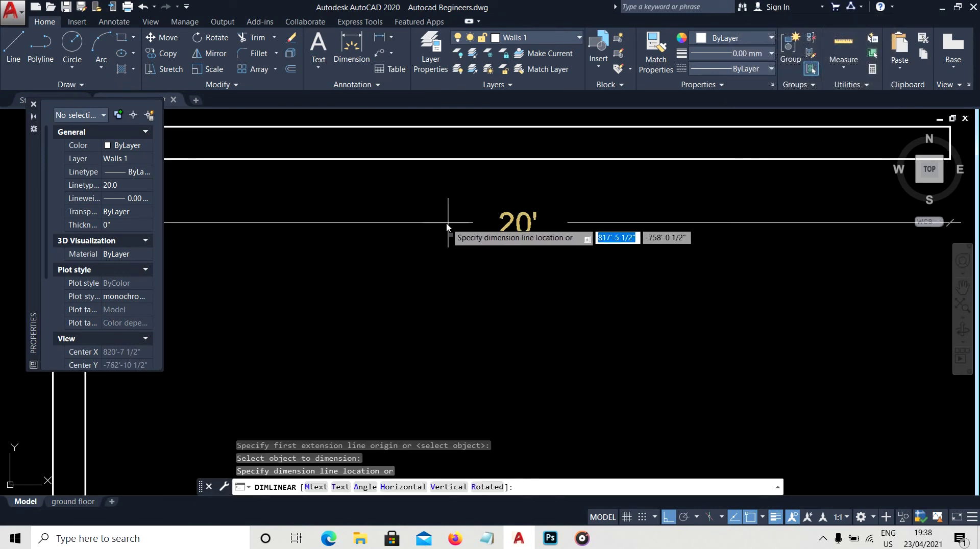
pyautogui.scroll(-2, 437, 228)
pyautogui.click(535, 218)
pyautogui.write('e')
pyautogui.press('Return')
pyautogui.moveTo(577, 204); pyautogui.dragTo(517, 272)
pyautogui.scroll(-4, 480, 219)
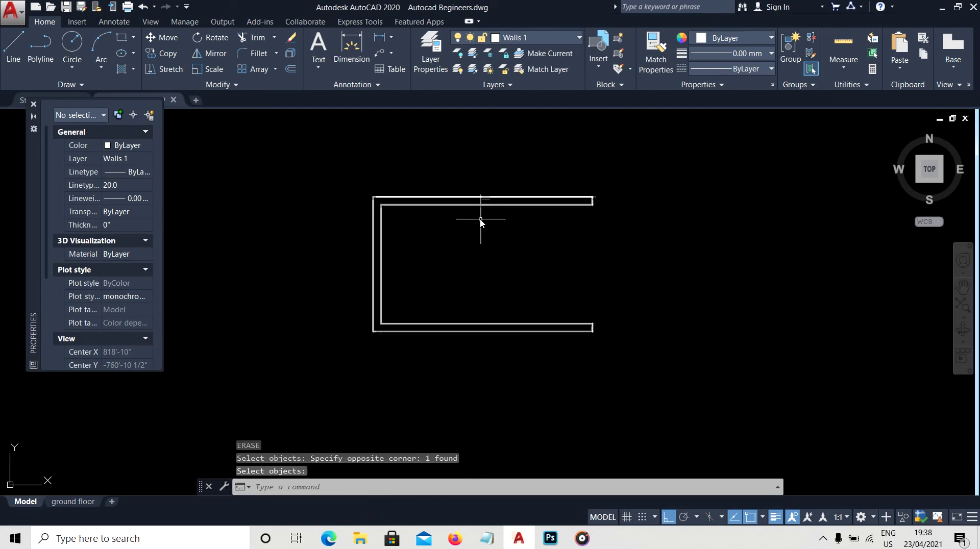
# Offset the inner left wall line 12' to the right as a partition
pyautogui.press('Return')
pyautogui.press('Escape')
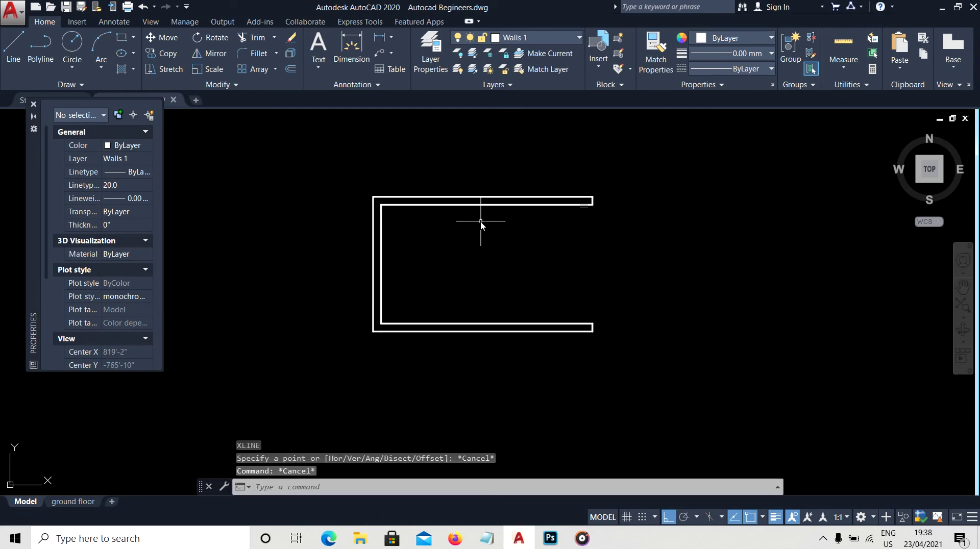
pyautogui.write('o')
pyautogui.press('Return')
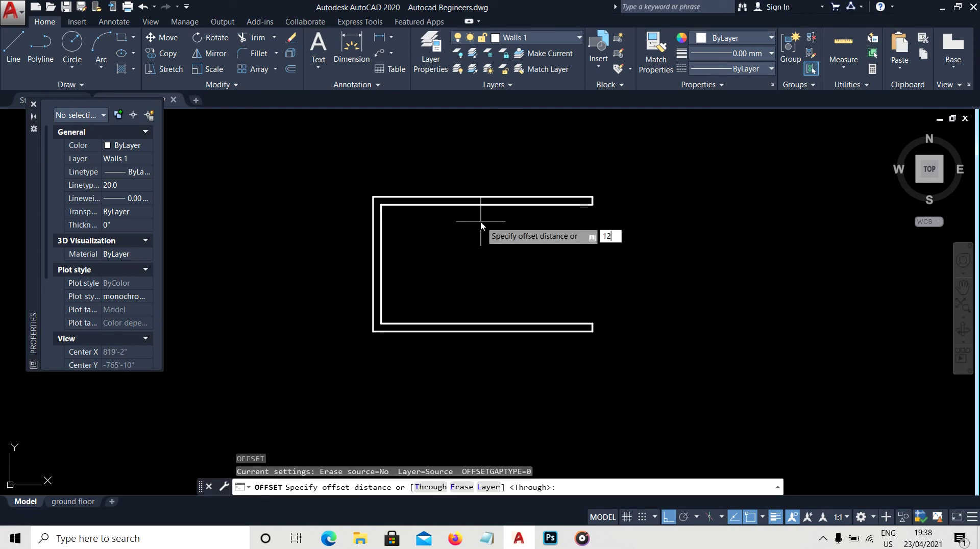
pyautogui.write("12'")
pyautogui.press('Return')
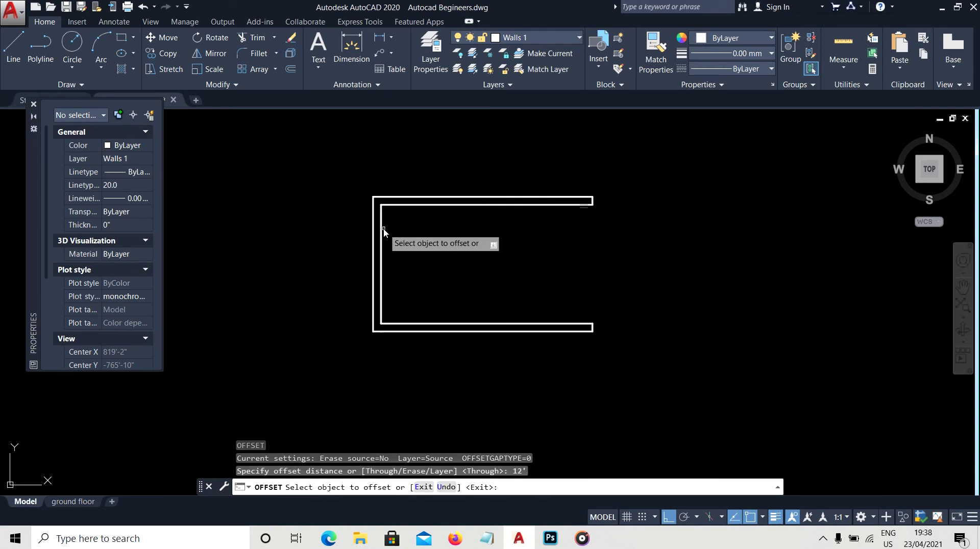
pyautogui.click(381, 228)
pyautogui.click(531, 232)
pyautogui.press('Escape')
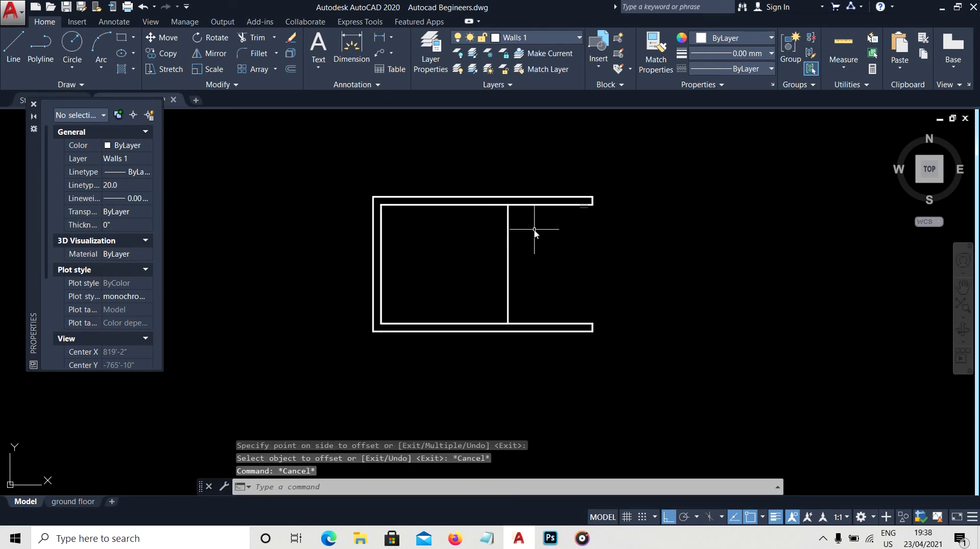
# Start a linear dimension on the new partition line, then cancel it
pyautogui.click(374, 37)
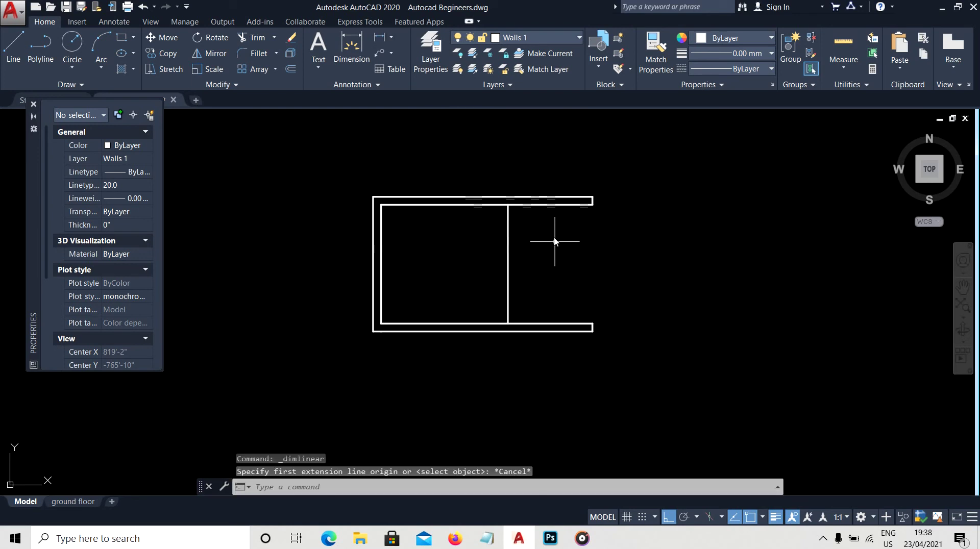
pyautogui.press('Return')
pyautogui.scroll(2, 503, 251)
pyautogui.click(486, 255)
pyautogui.scroll(2, 508, 265)
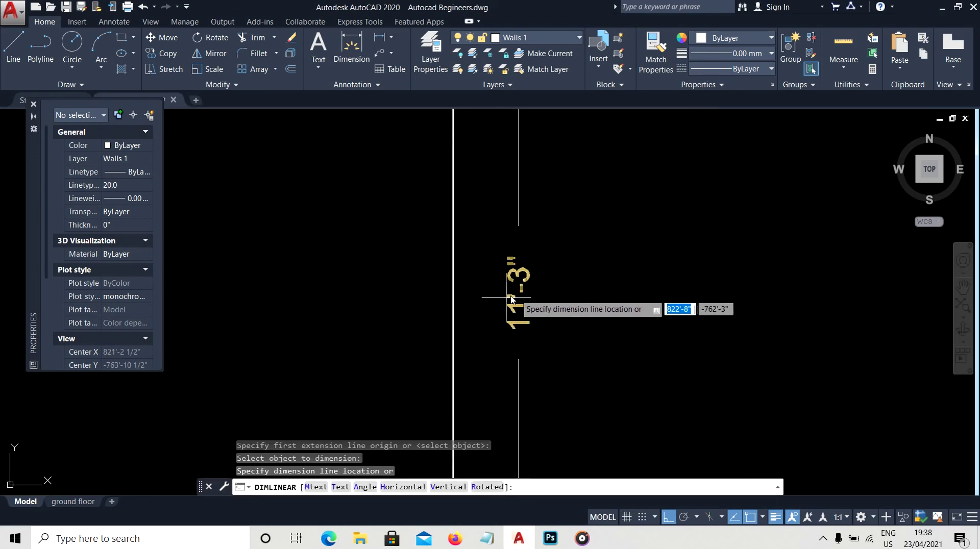
pyautogui.press('Escape')
pyautogui.press('Escape')
pyautogui.scroll(-4, 558, 295)
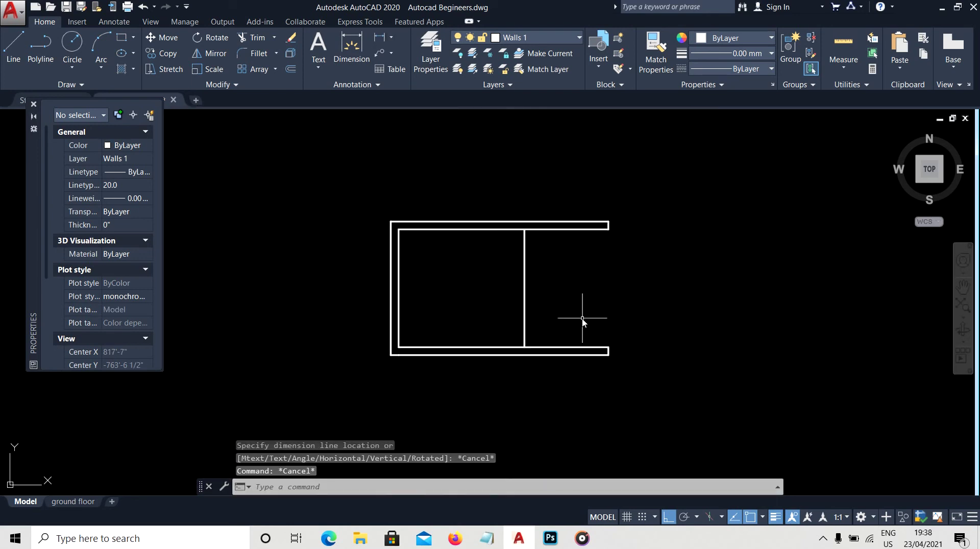
# Stretch the bottom wall down 6" using a crossing window
pyautogui.write('o')
pyautogui.press('Return')
pyautogui.press('Escape')
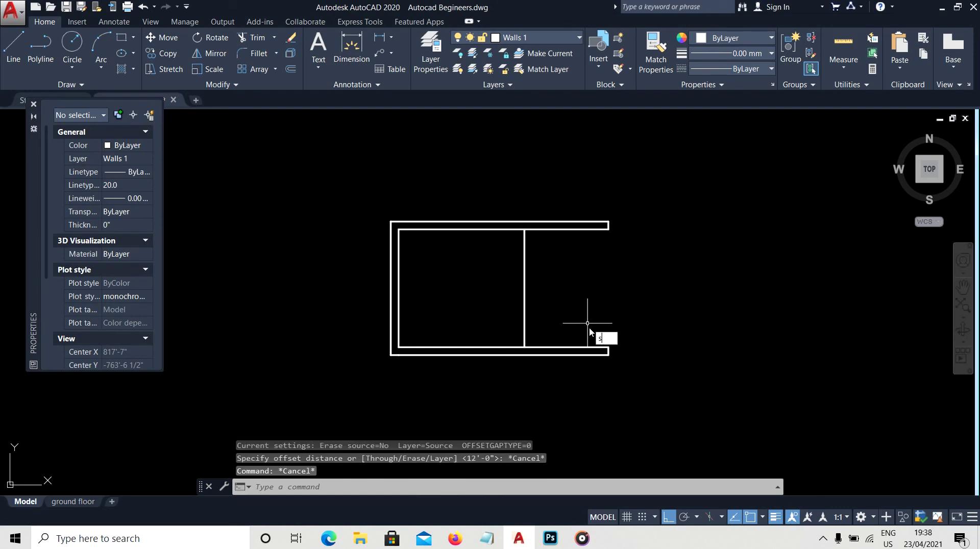
pyautogui.press('Return')
pyautogui.click(694, 414)
pyautogui.click(323, 339)
pyautogui.press('Return')
pyautogui.click(329, 305)
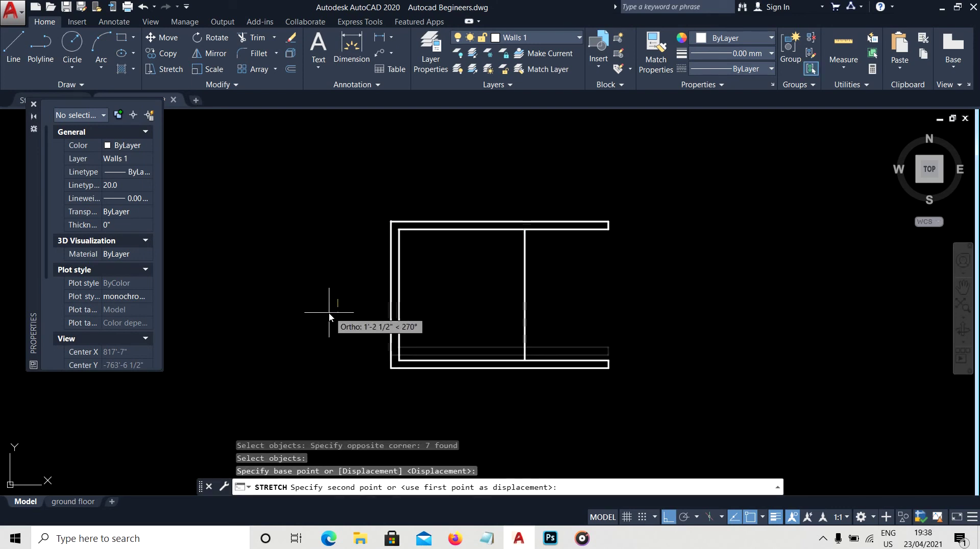
pyautogui.write('6"')
pyautogui.press('Return')
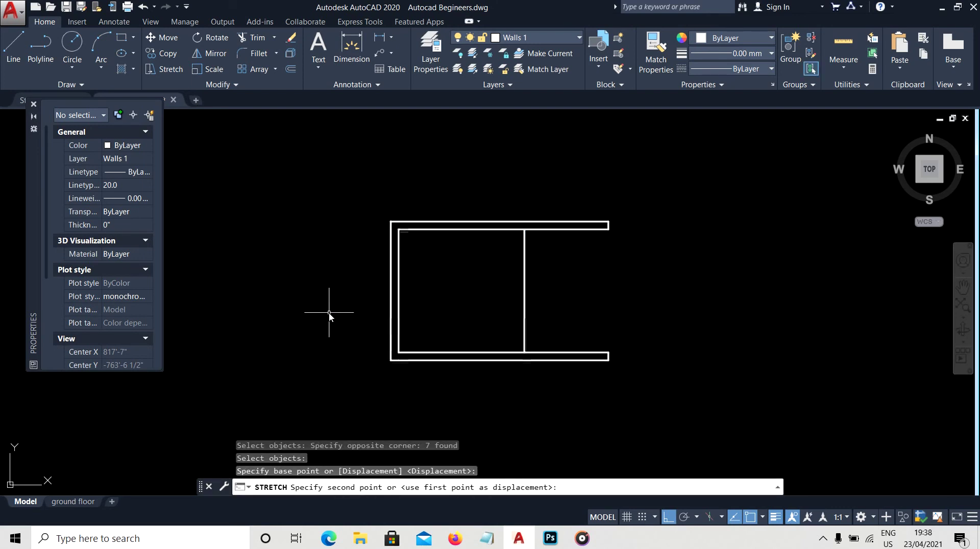
# Place a linear dimension beside the partition line to check its length
pyautogui.click(382, 41)
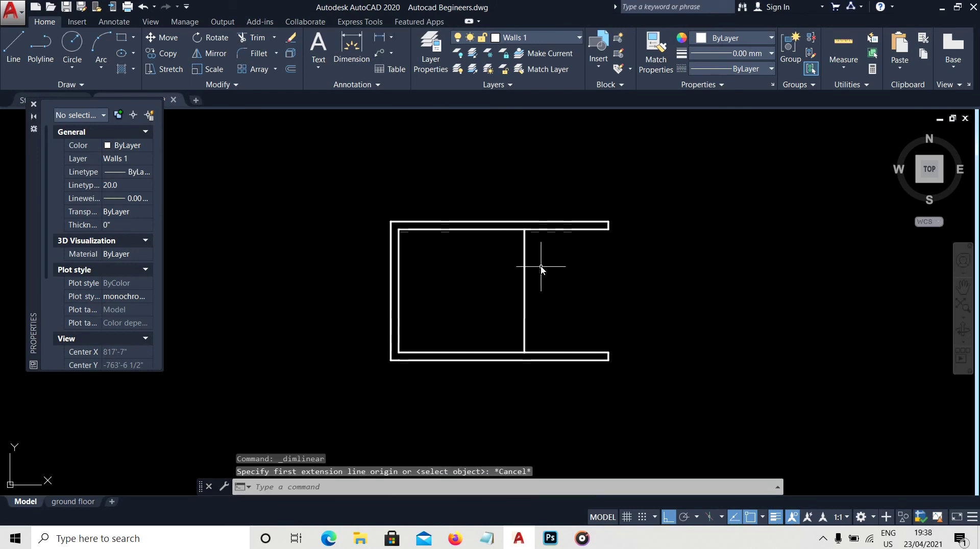
pyautogui.press('Return')
pyautogui.click(531, 289)
pyautogui.scroll(2, 533, 290)
pyautogui.scroll(2, 491, 266)
pyautogui.click(489, 265)
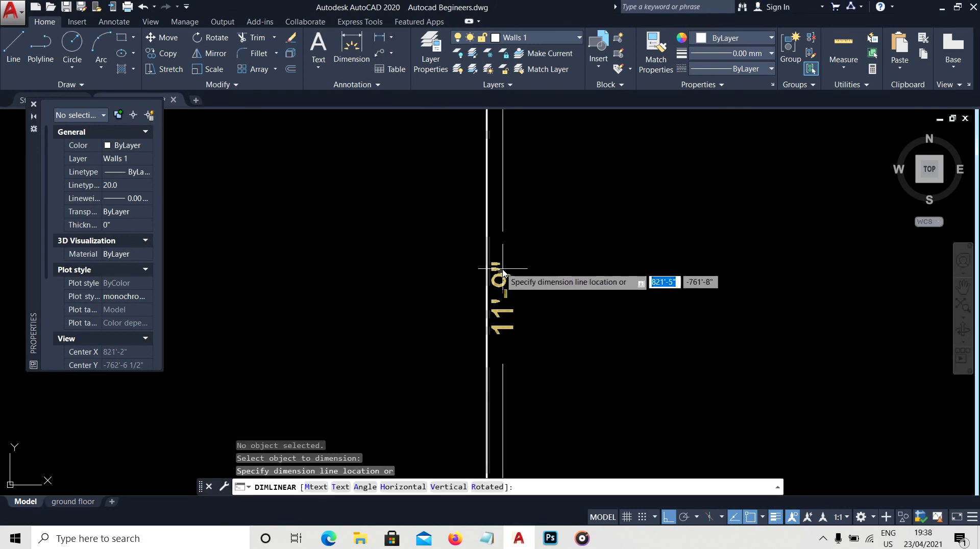
pyautogui.scroll(-3, 526, 280)
pyautogui.scroll(3, 526, 270)
pyautogui.click(566, 243)
pyautogui.scroll(-5, 566, 243)
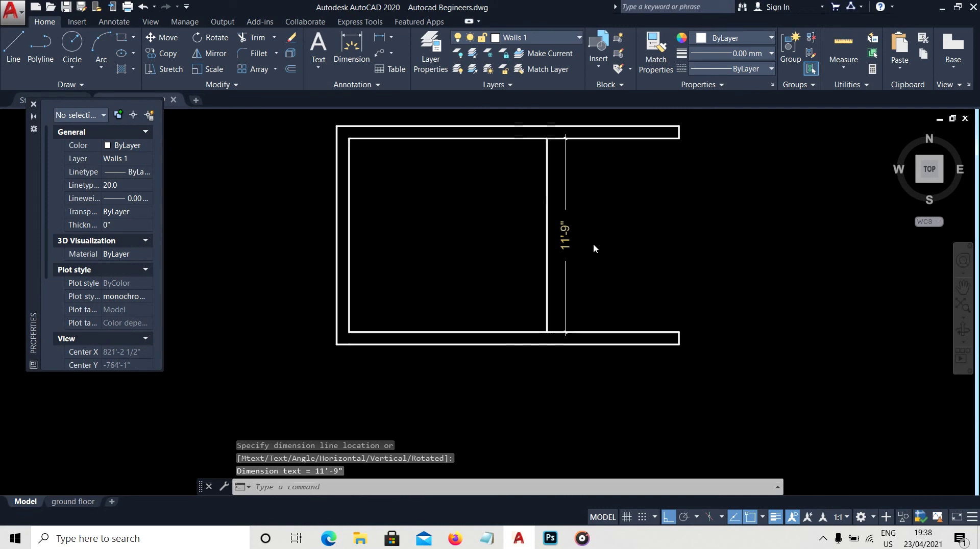
# Stretch the bottom wall down another 2"
pyautogui.press('s')
pyautogui.press('Return')
pyautogui.click(759, 369)
pyautogui.click(339, 280)
pyautogui.press('Return')
pyautogui.click(368, 269)
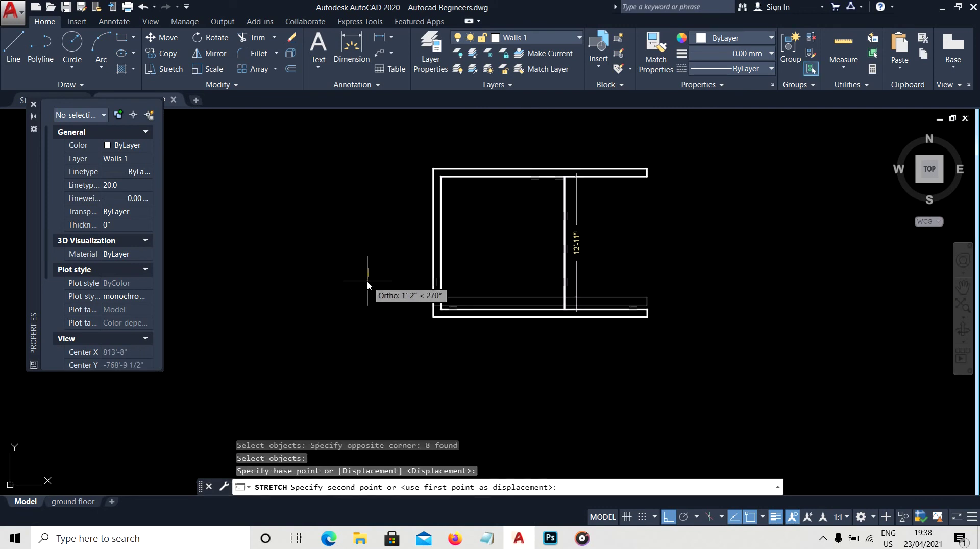
pyautogui.write('2')
pyautogui.press('Return')
pyautogui.scroll(5, 550, 250)
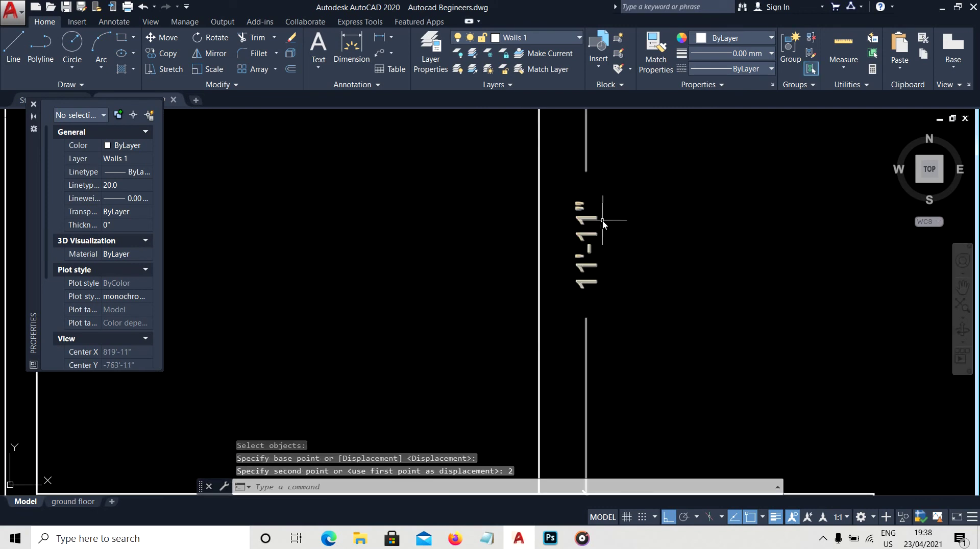
pyautogui.scroll(-5, 550, 251)
# Stretch the bottom wall down 1" more so the partition reads 12'
pyautogui.press('s')
pyautogui.press('Return')
pyautogui.click(733, 361)
pyautogui.click(344, 280)
pyautogui.press('Return')
pyautogui.click(410, 280)
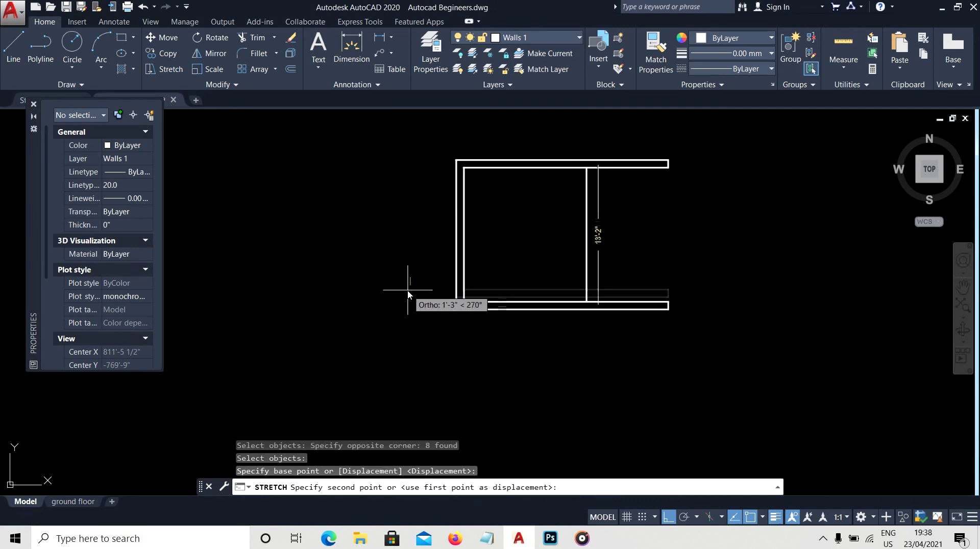
pyautogui.write('1')
pyautogui.press('Return')
pyautogui.scroll(5, 598, 266)
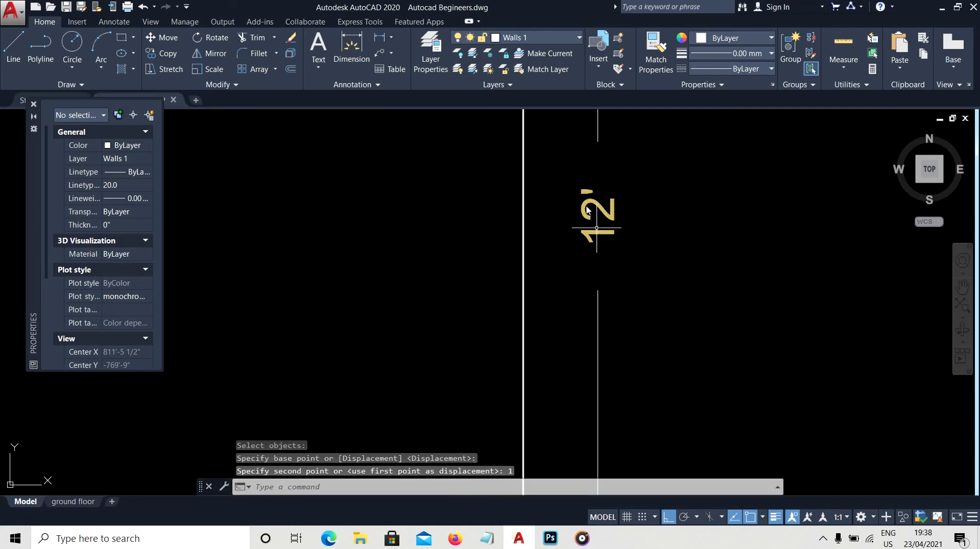
pyautogui.scroll(-3, 577, 264)
# Erase the 12' checking dimension
pyautogui.scroll(-2, 578, 264)
pyautogui.press('e')
pyautogui.press('Return')
pyautogui.click(569, 241)
pyautogui.write('x')
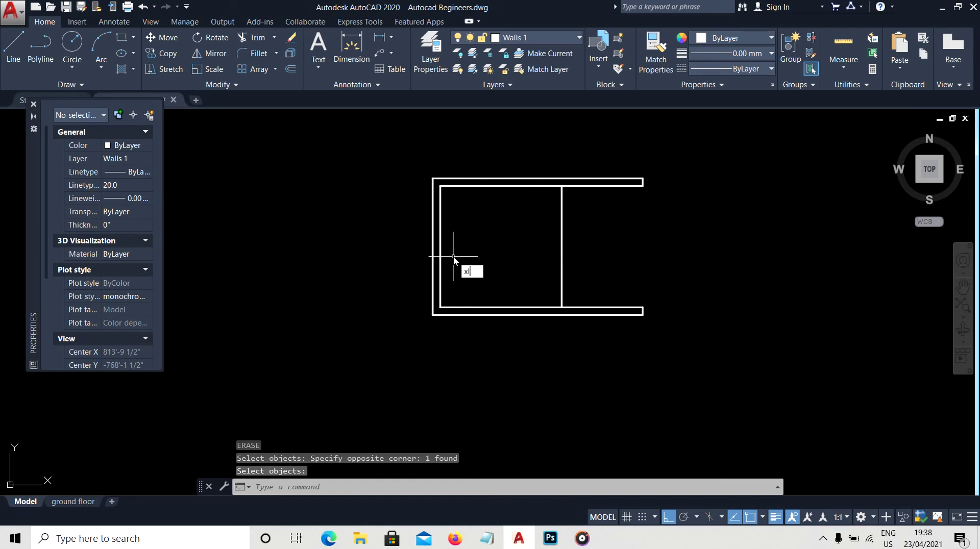
# Place a horizontal construction line across the left wall
pyautogui.press('Return')
pyautogui.write('h')
pyautogui.press('Return')
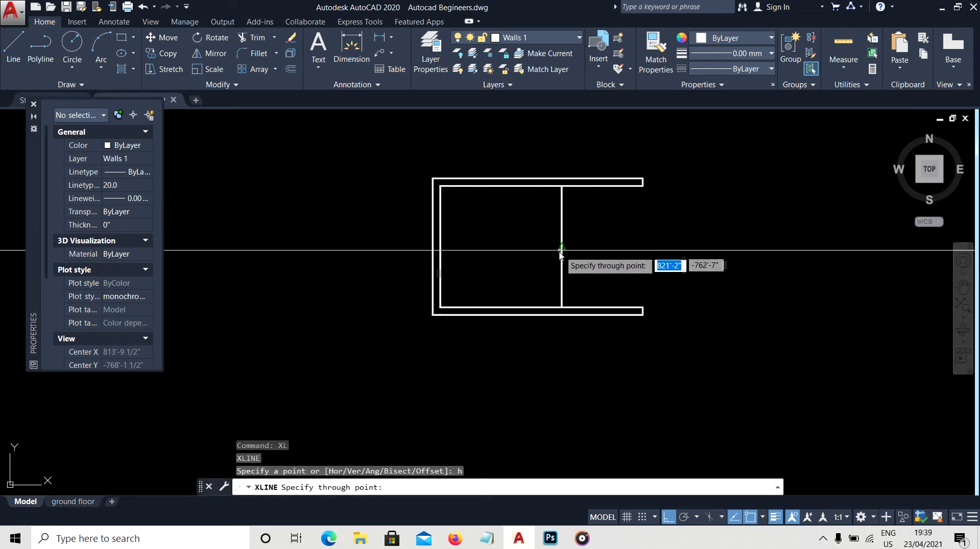
pyautogui.click(434, 248)
pyautogui.press('Escape')
pyautogui.press('Escape')
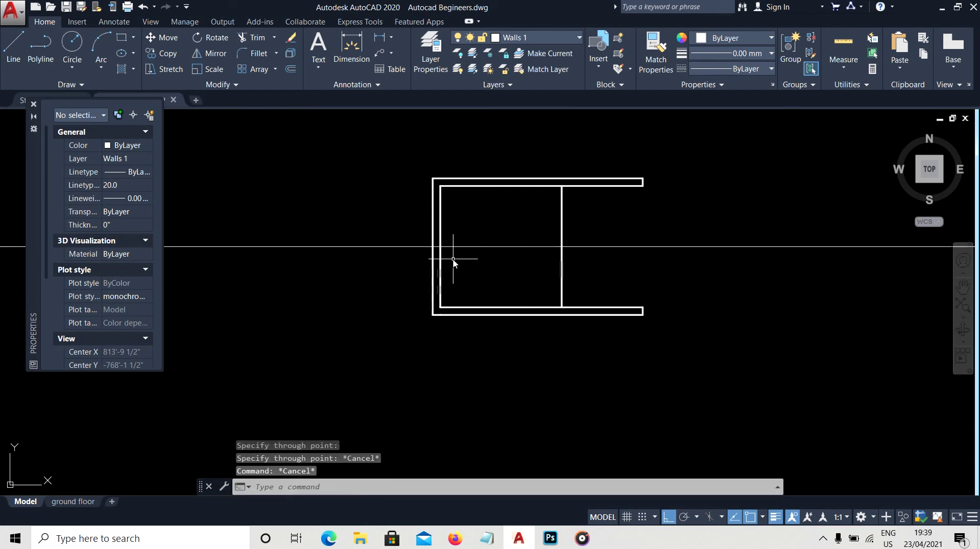
pyautogui.moveTo(452, 262); pyautogui.dragTo(504, 281, button='middle')
# Copy the guide line a 2' distance
pyautogui.press('Return')
pyautogui.click(546, 280)
pyautogui.click(523, 240)
pyautogui.press('Return')
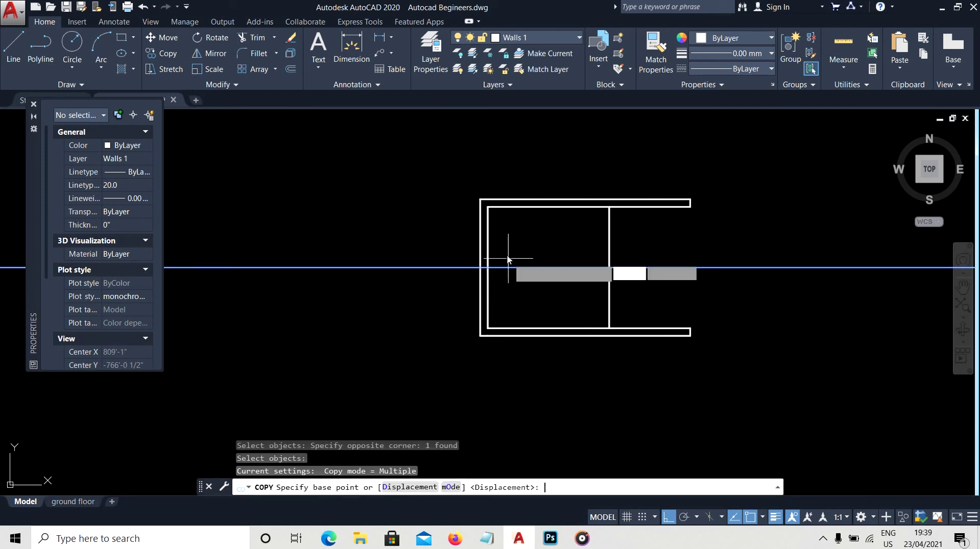
pyautogui.click(506, 255)
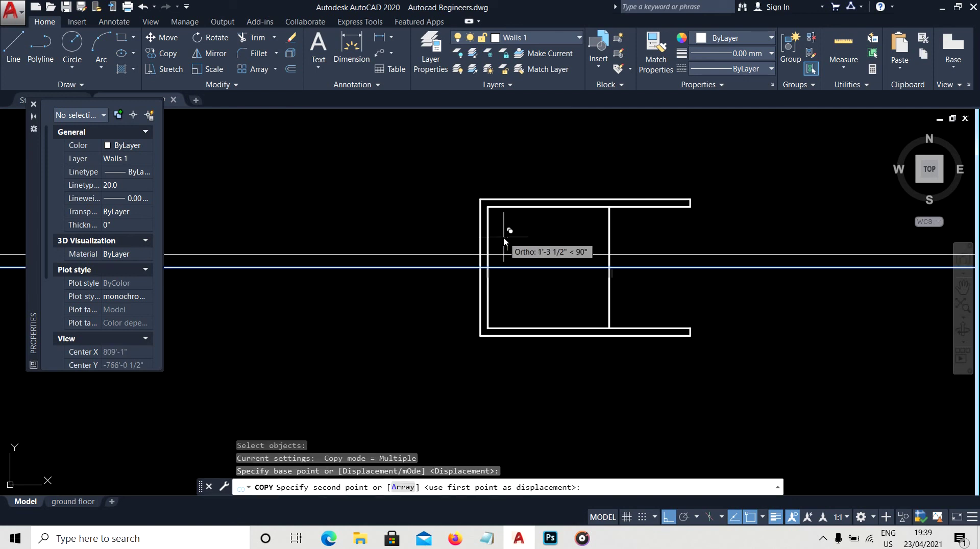
pyautogui.write("2'")
pyautogui.press('Return')
pyautogui.press('Escape')
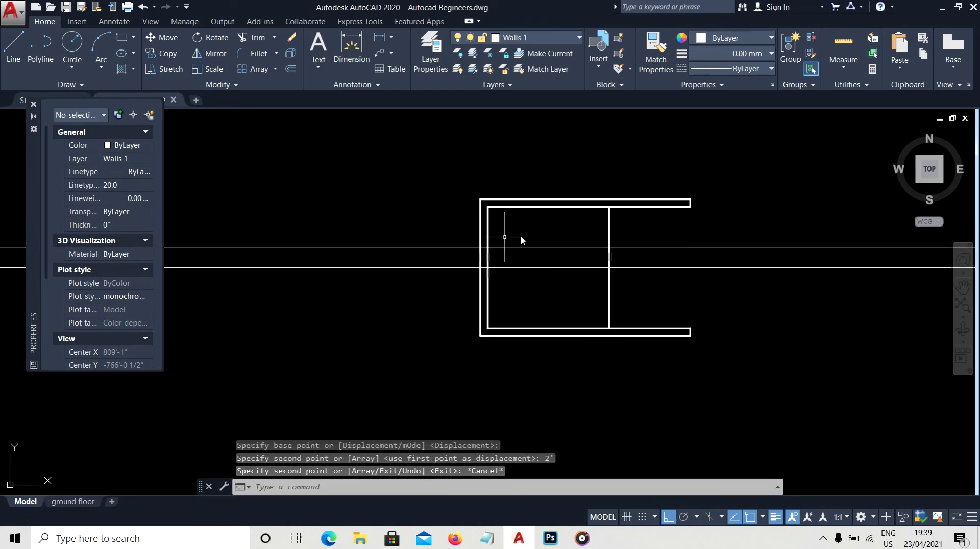
# Copy a guide line lower down along the left wall
pyautogui.scroll(5, 513, 260)
pyautogui.press('Return')
pyautogui.moveTo(503, 300); pyautogui.dragTo(408, 313)
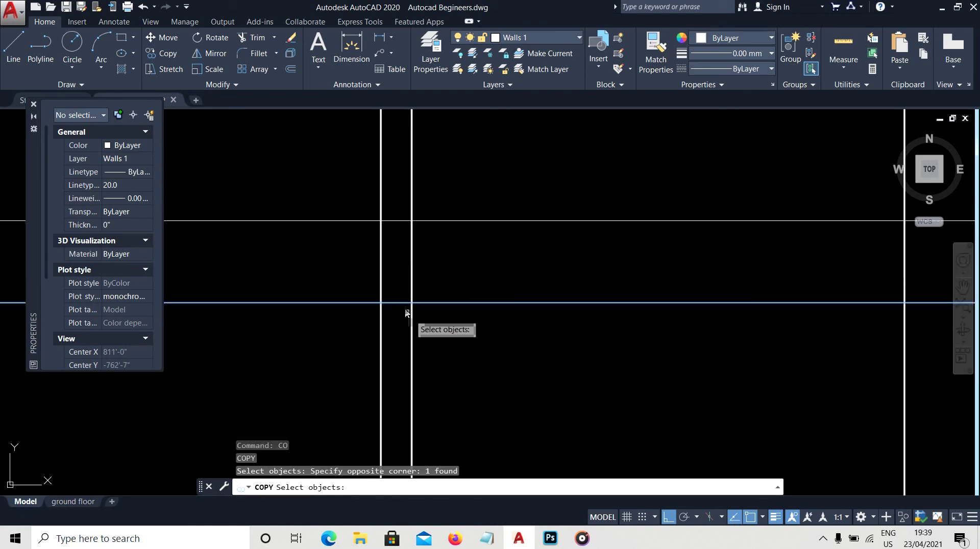
pyautogui.press('Return')
pyautogui.click(412, 221)
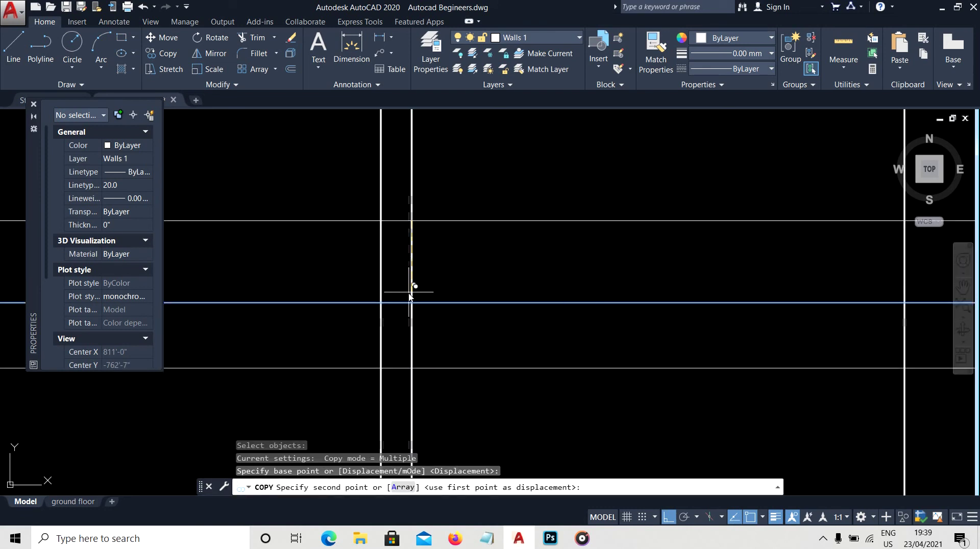
pyautogui.click(411, 303)
pyautogui.press('Escape')
# Erase the extra guide line
pyautogui.write('e')
pyautogui.press('Return')
pyautogui.click(491, 321)
pyautogui.click(474, 276)
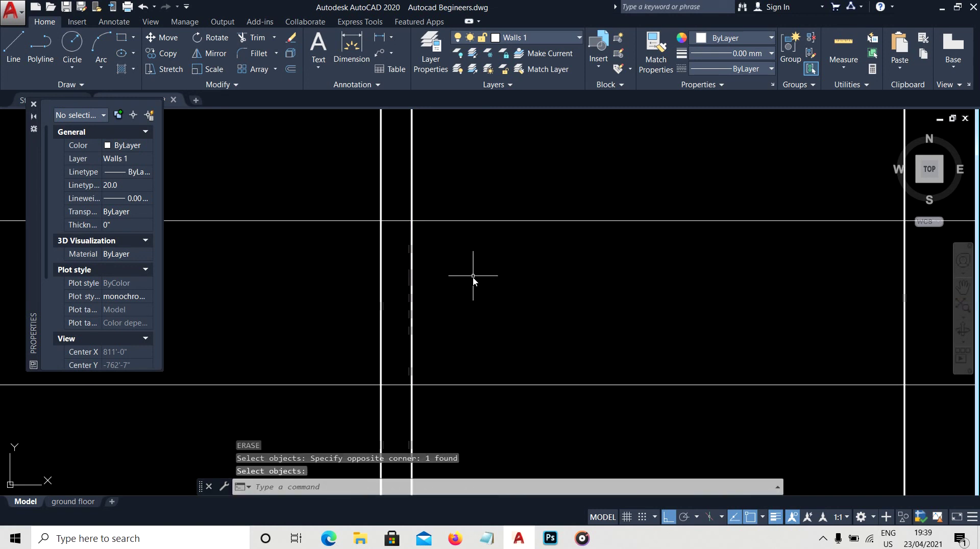
# Trim the left wall lines between the two guide lines
pyautogui.write('r')
pyautogui.press('Return')
pyautogui.scroll(-4, 473, 281)
pyautogui.click(580, 344)
pyautogui.click(454, 213)
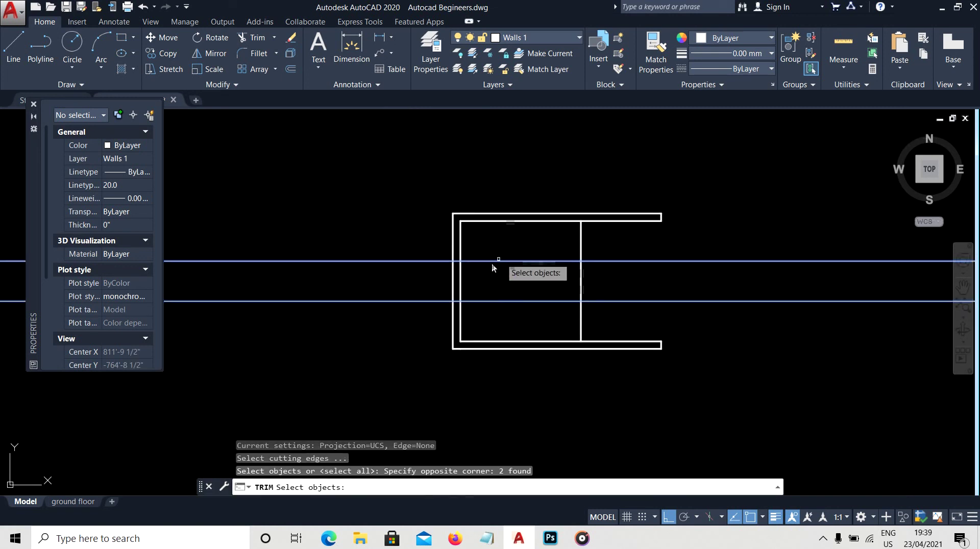
pyautogui.press('Return')
pyautogui.click(428, 287)
pyautogui.click(578, 230)
pyautogui.press('Escape')
pyautogui.write('tr')
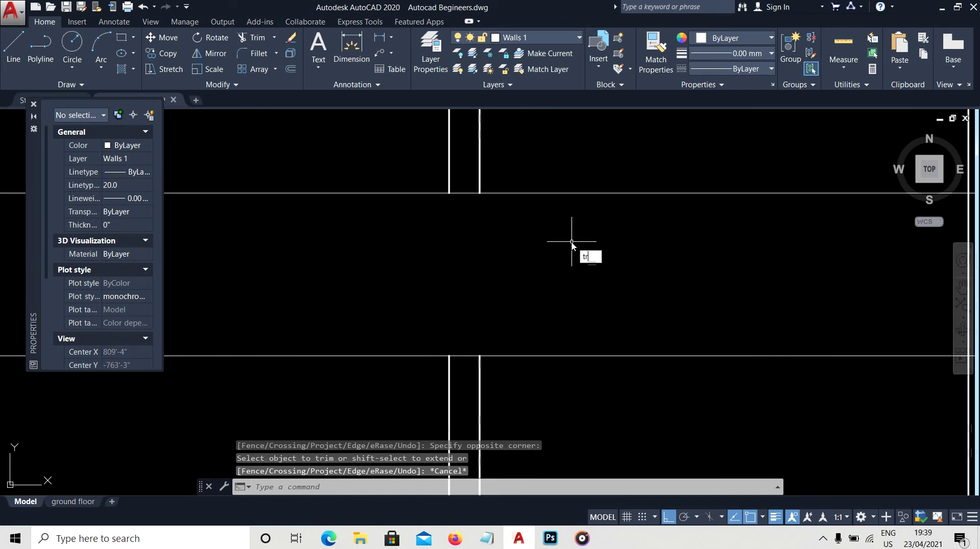
# Trim the guide lines away outside the wall and inside the room
pyautogui.press('Return')
pyautogui.click(554, 387)
pyautogui.scroll(-3, 531, 394)
pyautogui.click(438, 245)
pyautogui.press('Return')
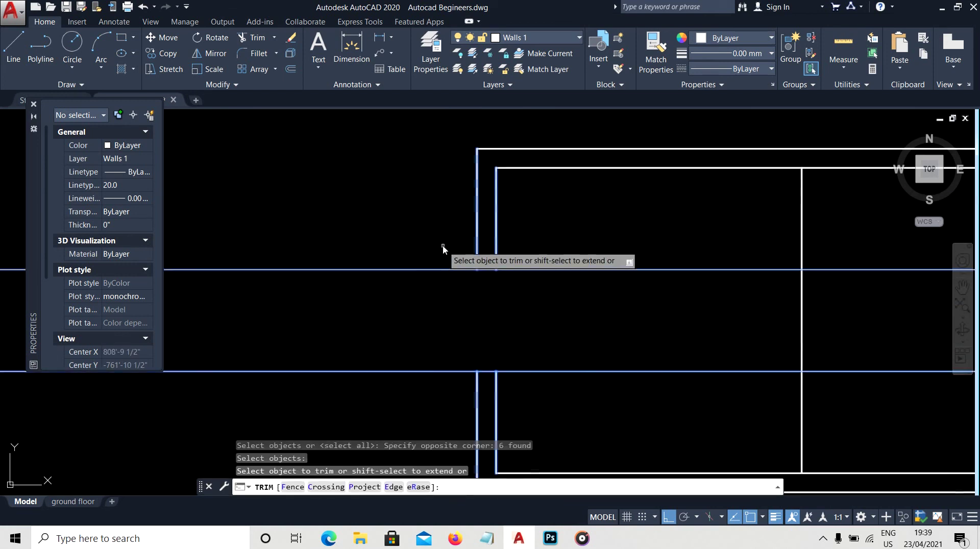
pyautogui.click(443, 249)
pyautogui.click(396, 383)
pyautogui.click(602, 371)
pyautogui.click(630, 269)
pyautogui.press('Escape')
pyautogui.write('MA')
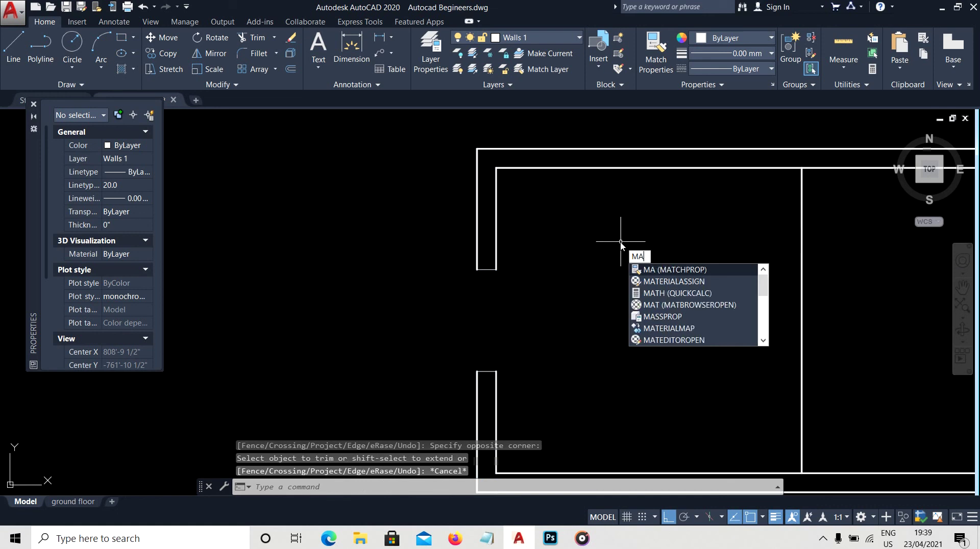
# Match the wall line's properties onto the opening's closing lines with MATCHPROP
pyautogui.press('Return')
pyautogui.click(499, 231)
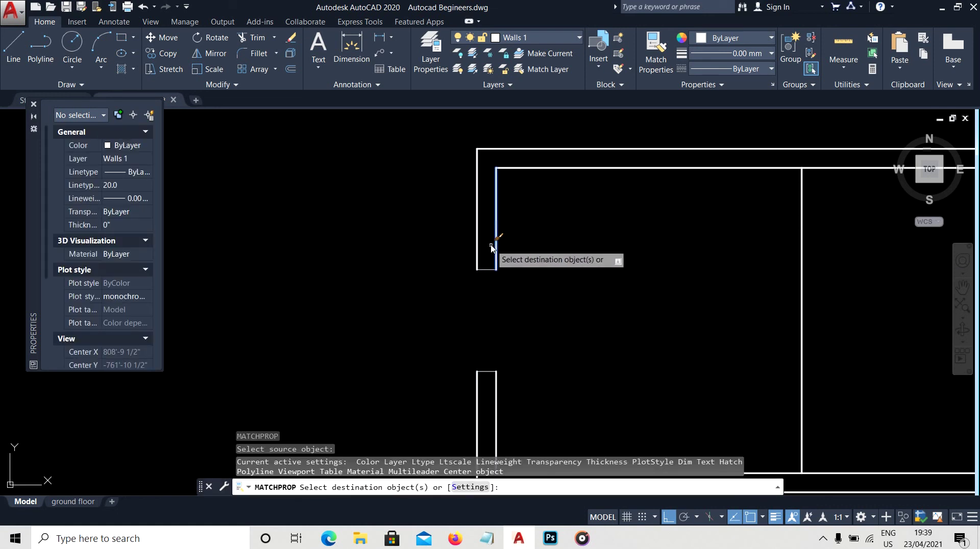
pyautogui.click(434, 230)
pyautogui.click(628, 394)
pyautogui.press('Return')
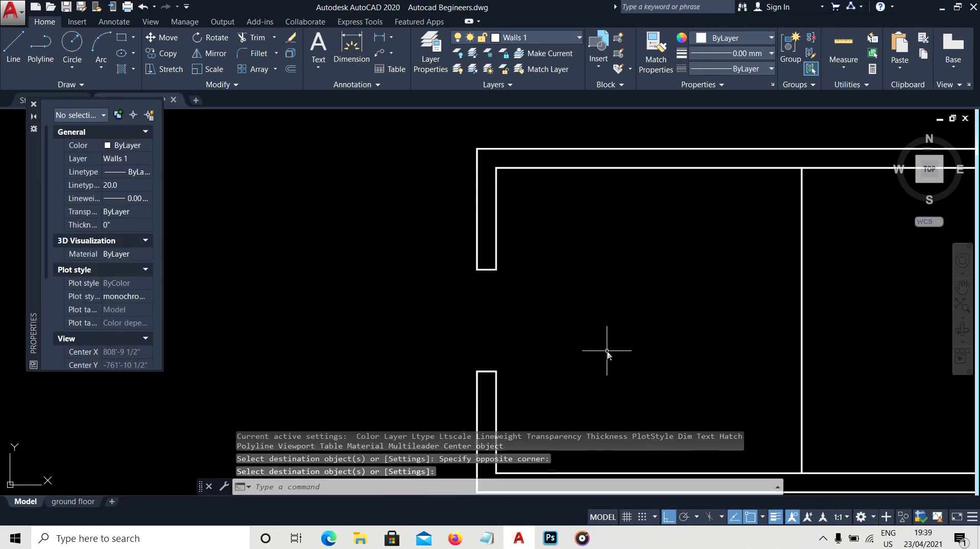
# Open and then minimize the music player
pyautogui.click(582, 538)
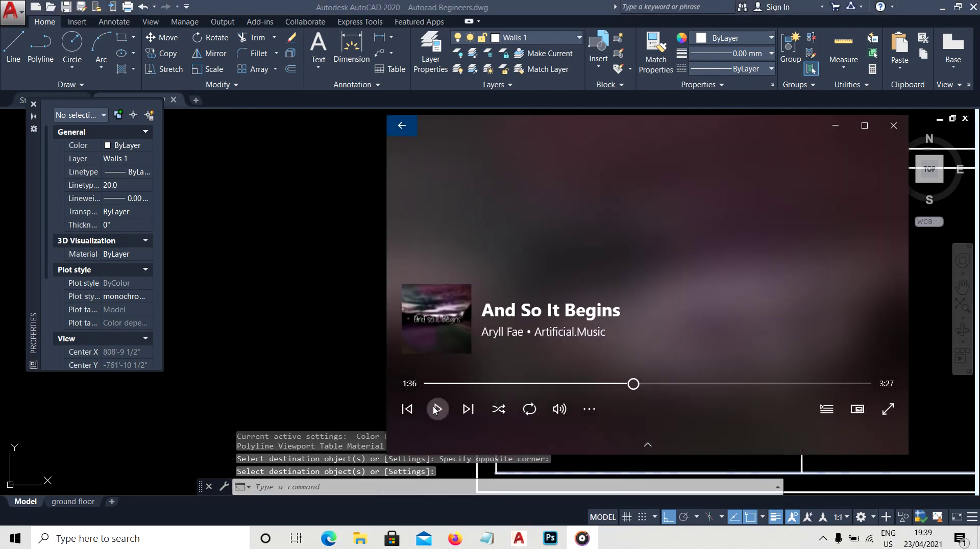
pyautogui.click(836, 125)
pyautogui.scroll(-1, 470, 264)
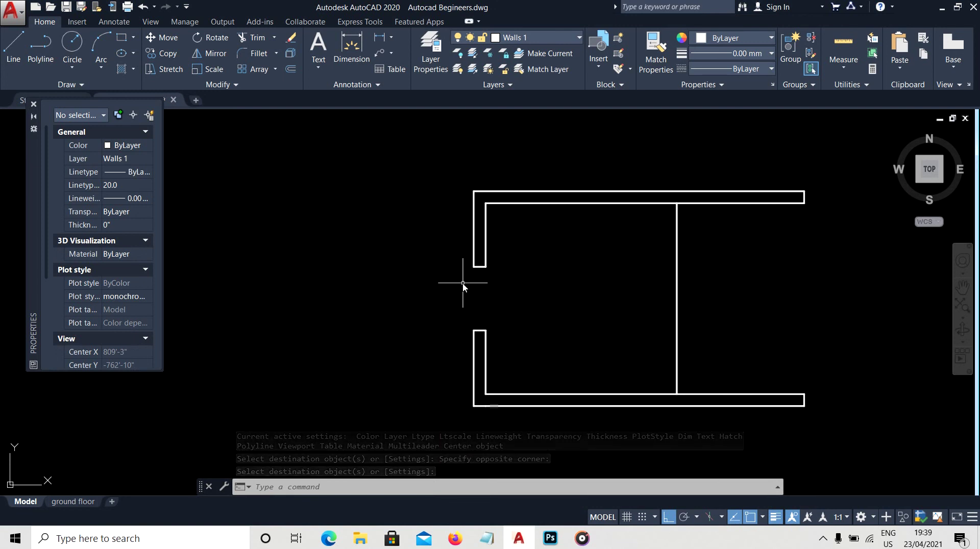
# Re-centre the floor plan view on the left-wall door opening
pyautogui.click(533, 296)
pyautogui.click(521, 291)
pyautogui.moveTo(599, 302); pyautogui.dragTo(486, 280, button='middle')
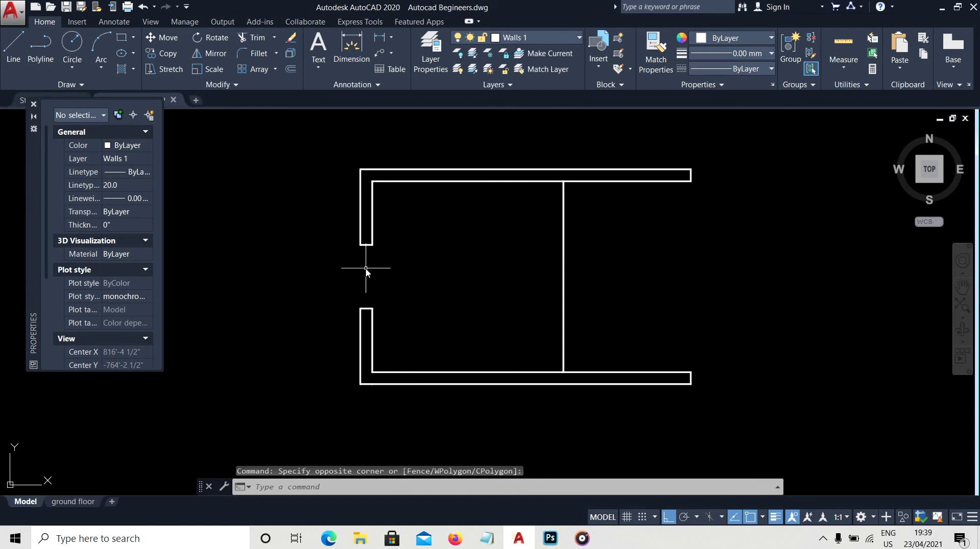
pyautogui.scroll(3, 366, 271)
pyautogui.scroll(-5, 412, 310)
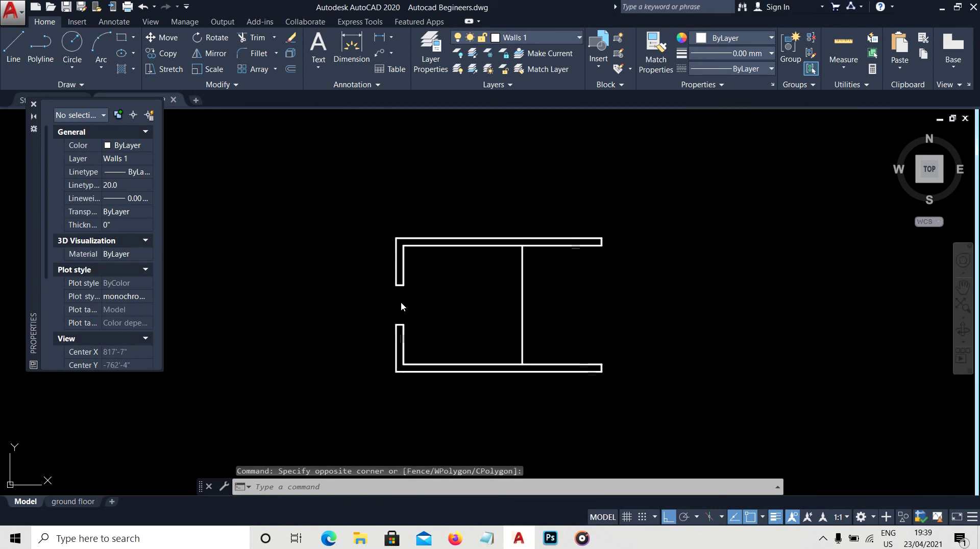
pyautogui.press('Return')
pyautogui.press('Escape')
pyautogui.scroll(5, 427, 269)
pyautogui.moveTo(460, 265); pyautogui.dragTo(400, 225)
pyautogui.scroll(-5, 377, 262)
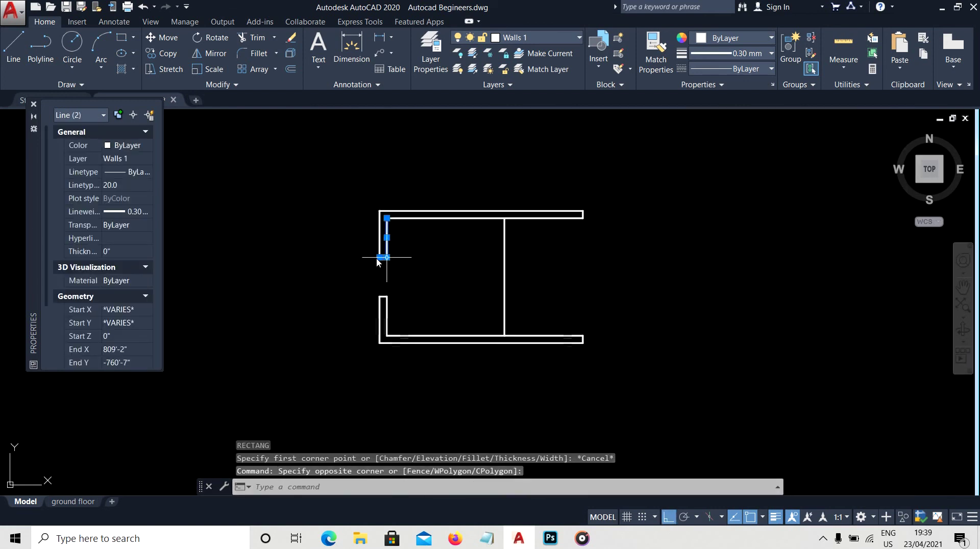
pyautogui.press('Escape')
pyautogui.scroll(4, 498, 236)
pyautogui.scroll(-4, 481, 236)
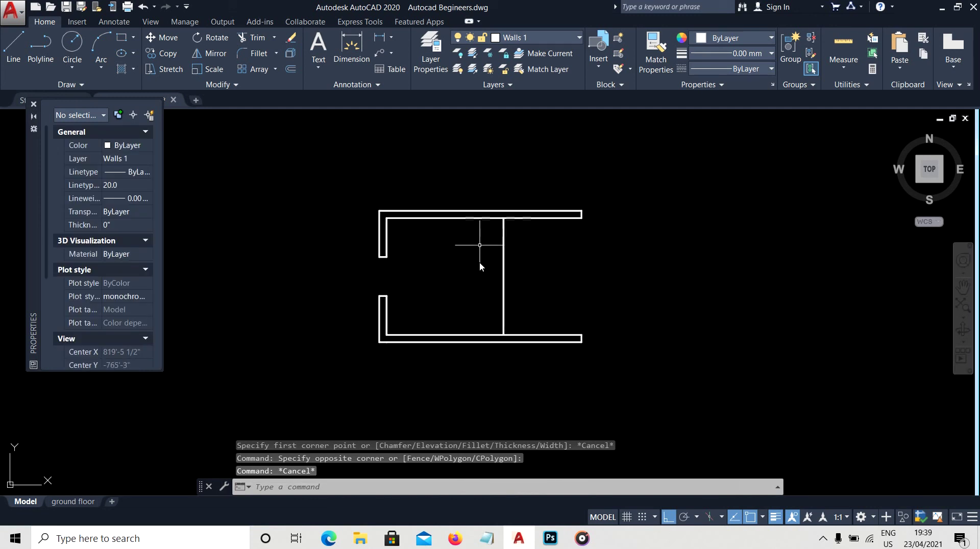
pyautogui.scroll(2, 403, 295)
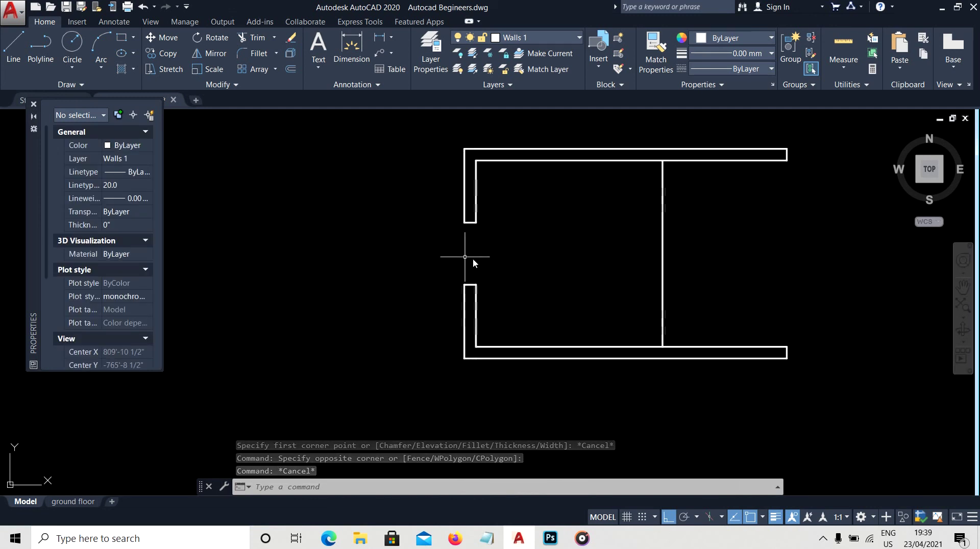
pyautogui.moveTo(520, 250); pyautogui.dragTo(525, 260, button='middle')
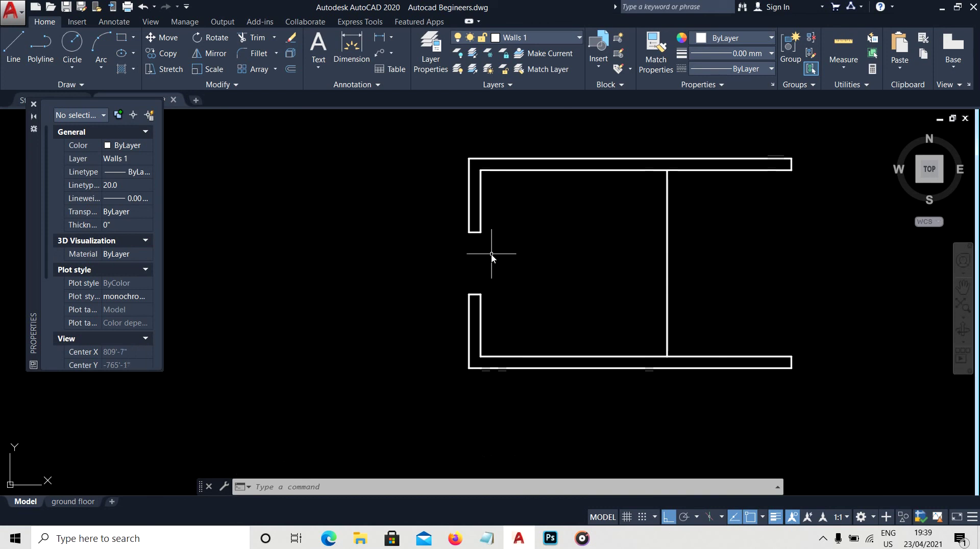
pyautogui.scroll(4, 492, 255)
pyautogui.scroll(-4, 492, 255)
pyautogui.moveTo(514, 251); pyautogui.dragTo(426, 274, button='middle')
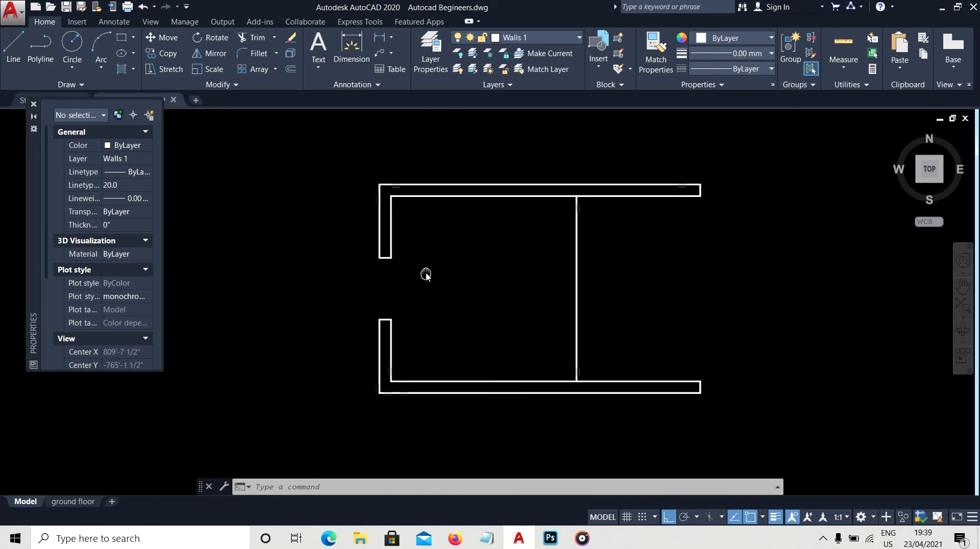
# Begin a stretch around the door opening, then cancel it
pyautogui.write('s')
pyautogui.press('Return')
pyautogui.click(421, 330)
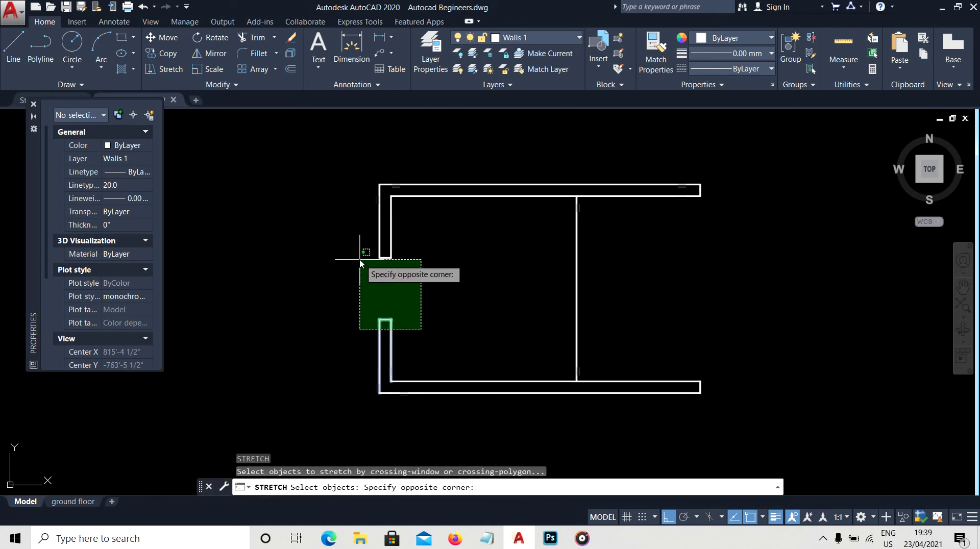
pyautogui.press('Escape')
pyautogui.press('Escape')
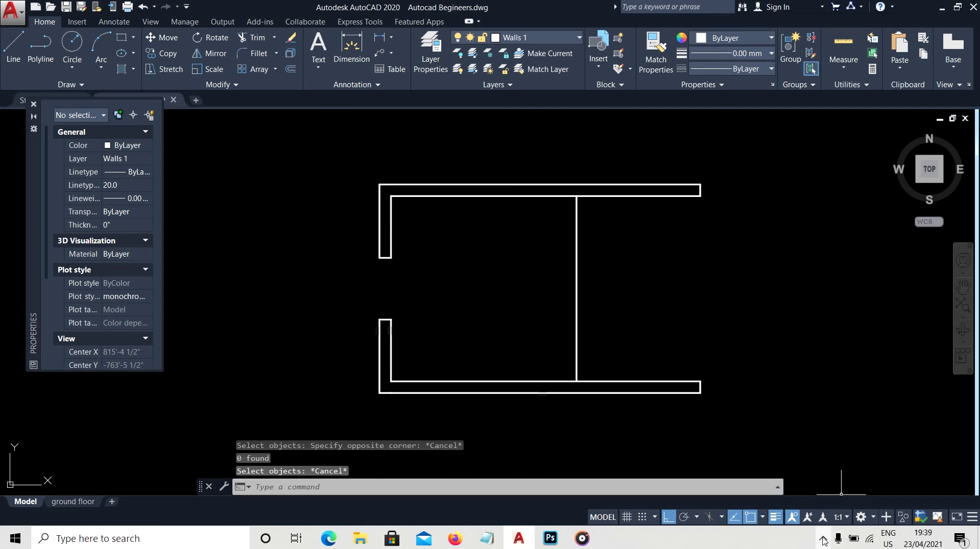
# Move the screen recorder's toolbar mostly off-screen
pyautogui.click(824, 539)
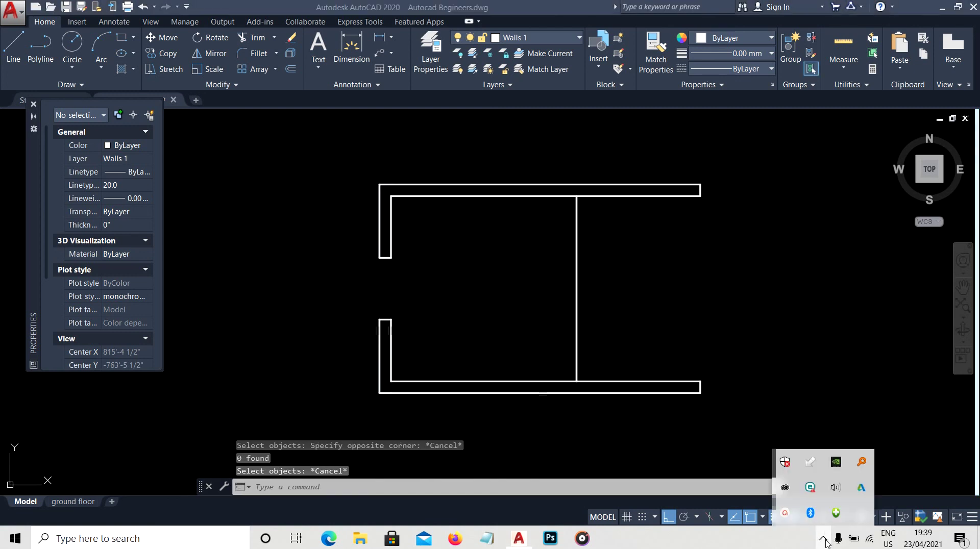
pyautogui.click(788, 514)
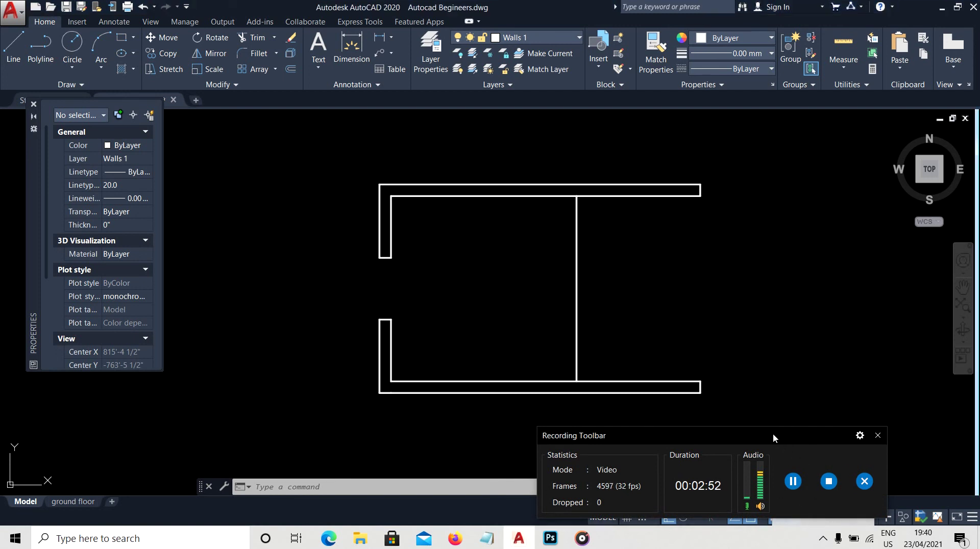
pyautogui.moveTo(773, 438); pyautogui.dragTo(979, 514)
pyautogui.moveTo(857, 521); pyautogui.dragTo(957, 548)
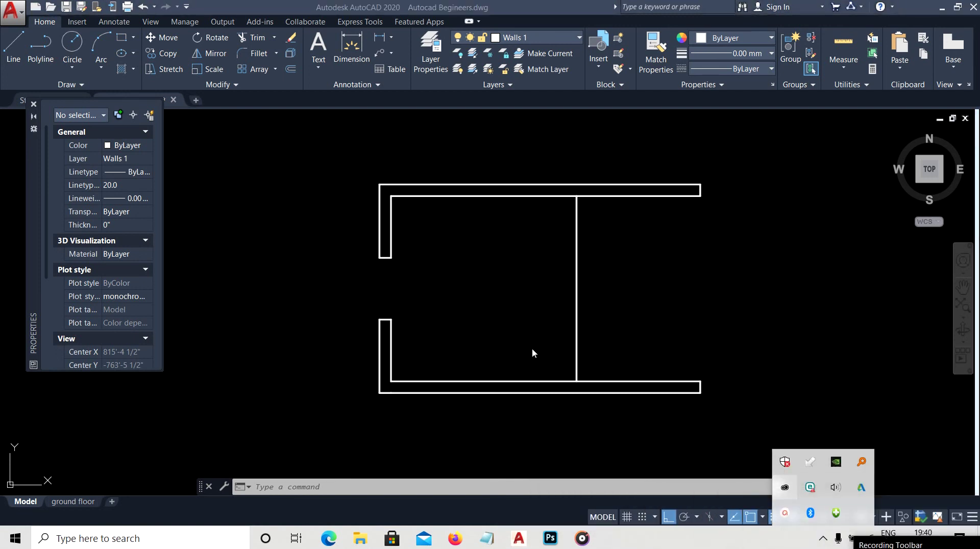
# Stretch the left-wall opening ends 1' downward
pyautogui.click(440, 259)
pyautogui.press('Escape')
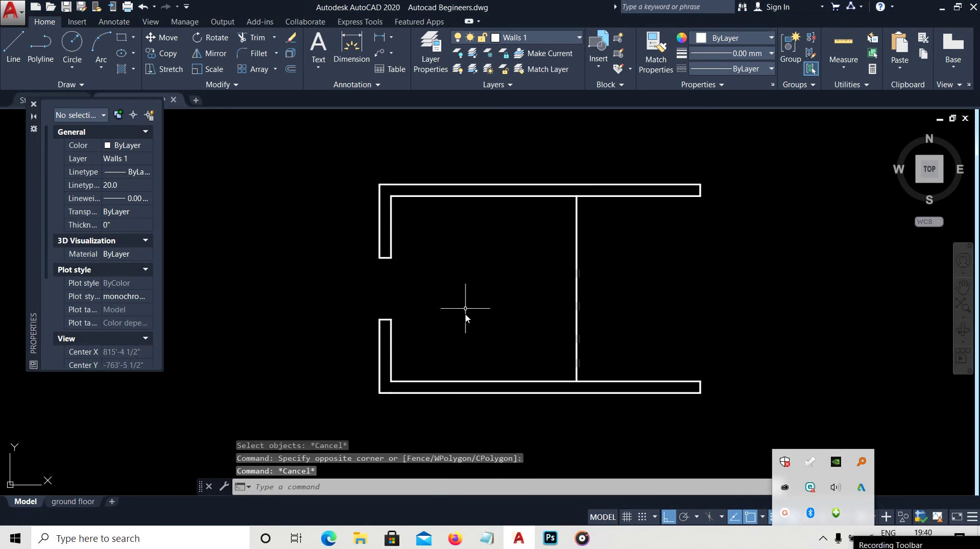
pyautogui.press('Escape')
pyautogui.write('s')
pyautogui.press('Return')
pyautogui.click(421, 327)
pyautogui.click(339, 239)
pyautogui.press('Return')
pyautogui.click(334, 258)
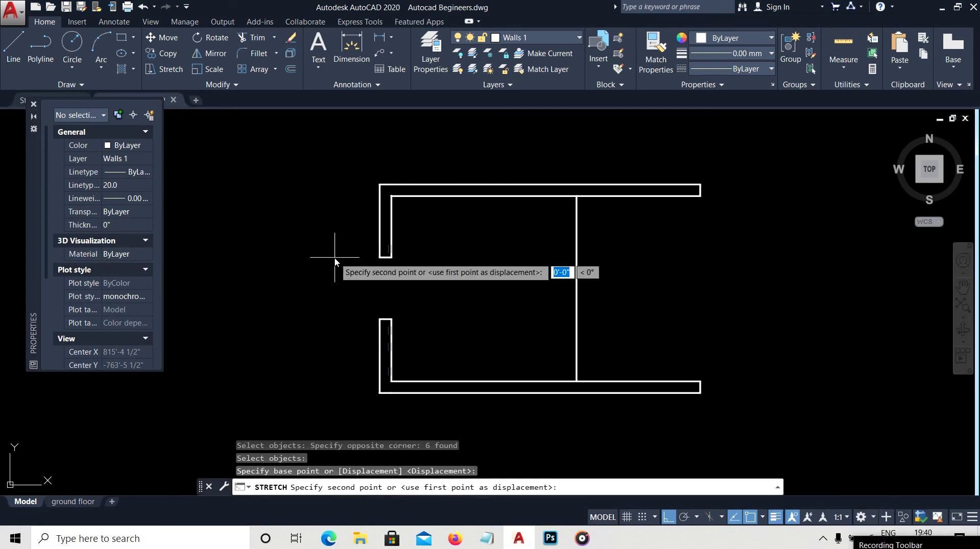
pyautogui.write("1'")
pyautogui.press('Return')
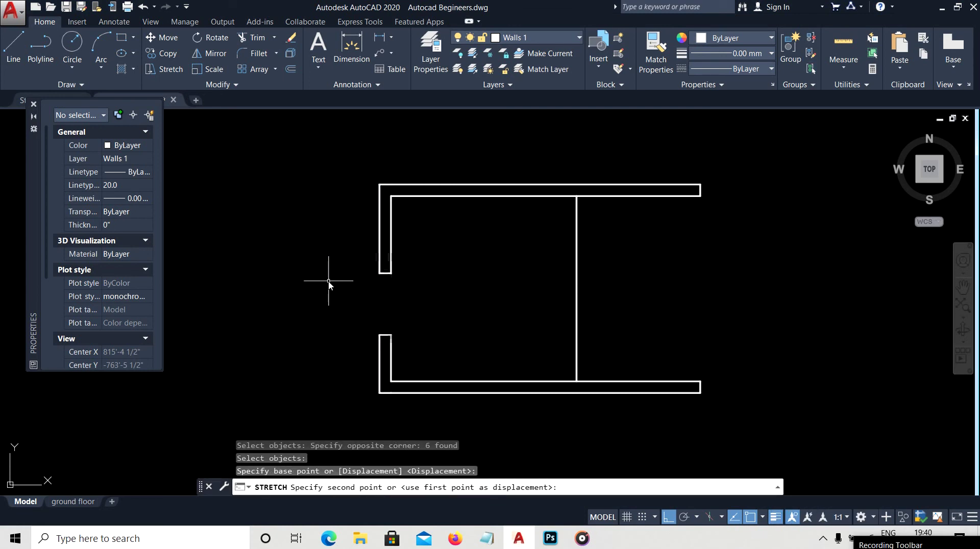
# Copy the interior partition line 4.5" to the right
pyautogui.click(328, 276)
pyautogui.press('Escape')
pyautogui.press('Escape')
pyautogui.moveTo(567, 234); pyautogui.dragTo(583, 274, button='middle')
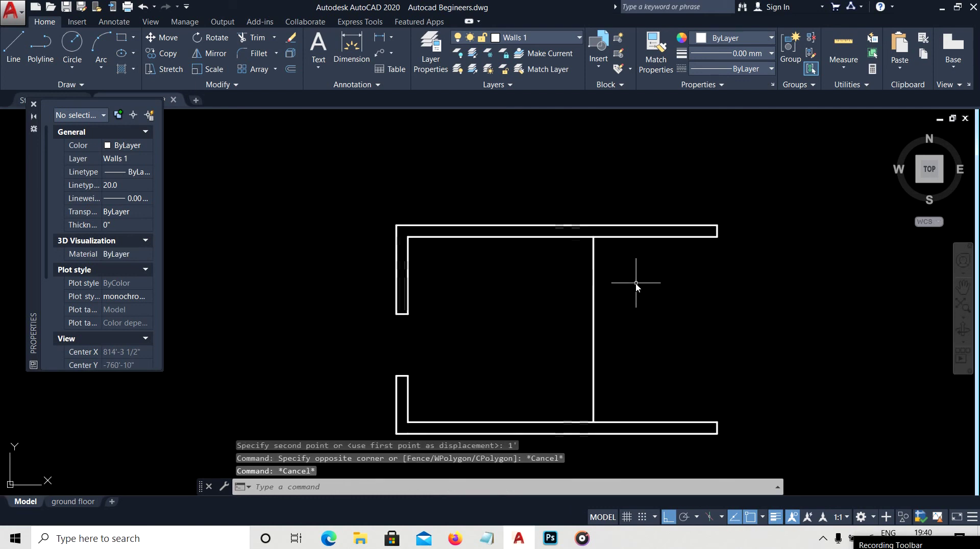
pyautogui.write('co')
pyautogui.press('Return')
pyautogui.click(604, 275)
pyautogui.click(530, 291)
pyautogui.press('Return')
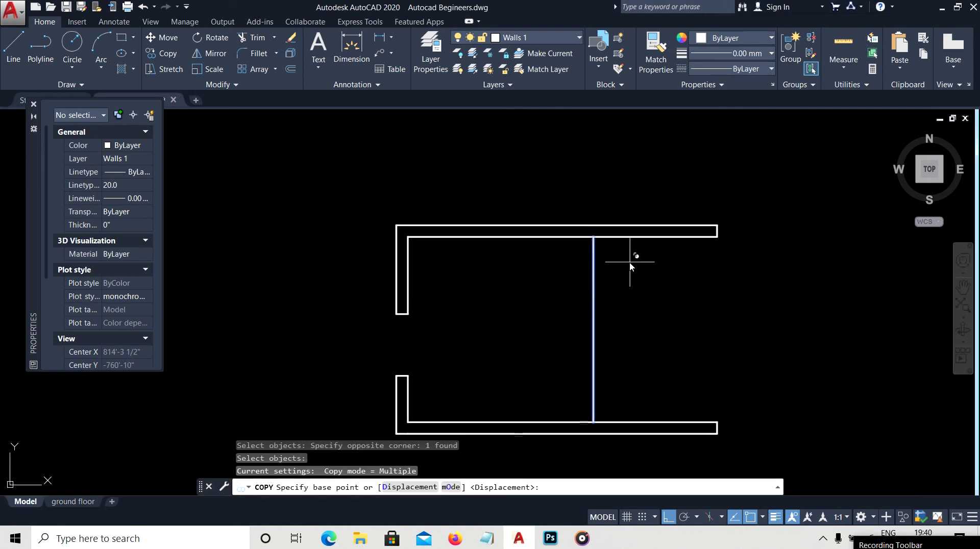
pyautogui.click(633, 260)
pyautogui.write('4.5"')
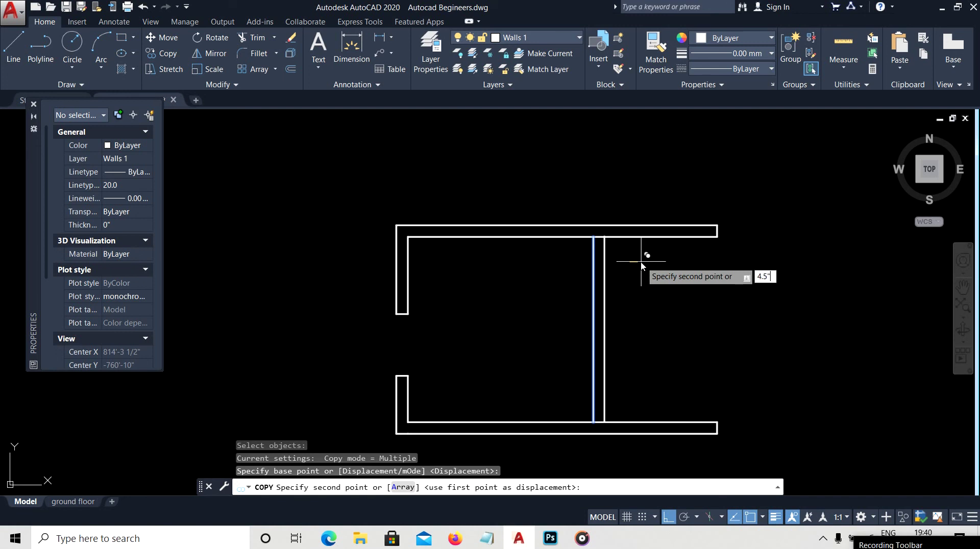
pyautogui.press('Return')
pyautogui.press('Escape')
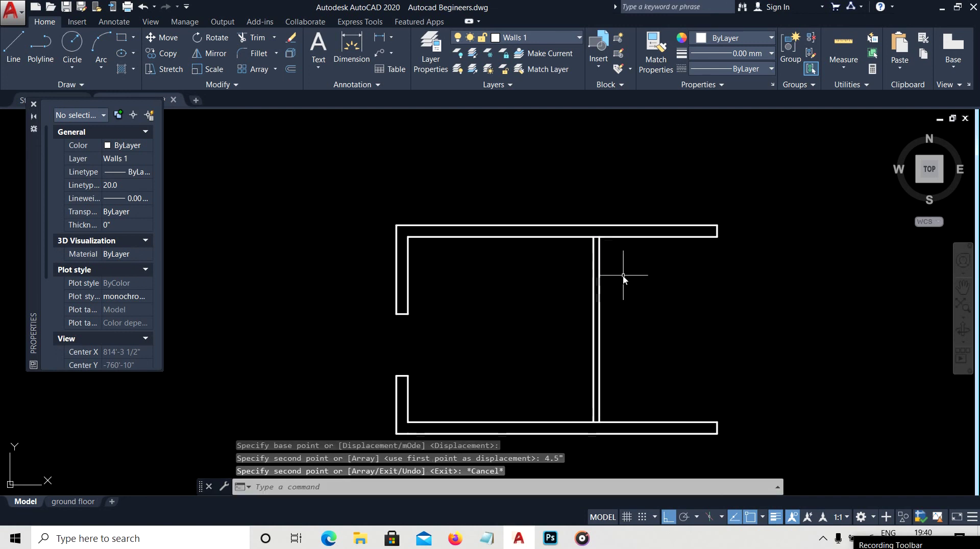
pyautogui.write('o')
pyautogui.press('Return')
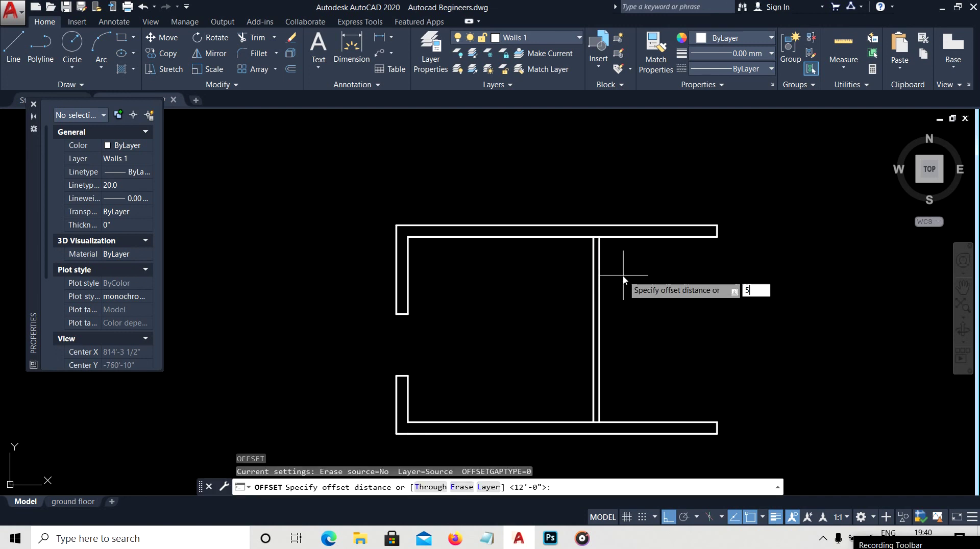
# Offset the inner top wall line 5' down, then offset that line 4.5" further
pyautogui.press('Return')
pyautogui.click(644, 237)
pyautogui.click(652, 284)
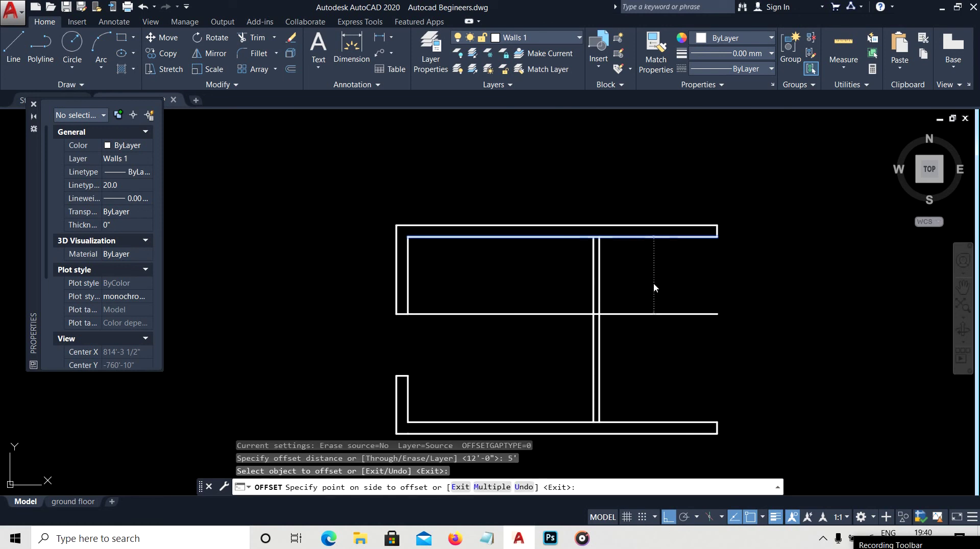
pyautogui.press('Escape')
pyautogui.press('Escape')
pyautogui.press('Return')
pyautogui.write('4.5"')
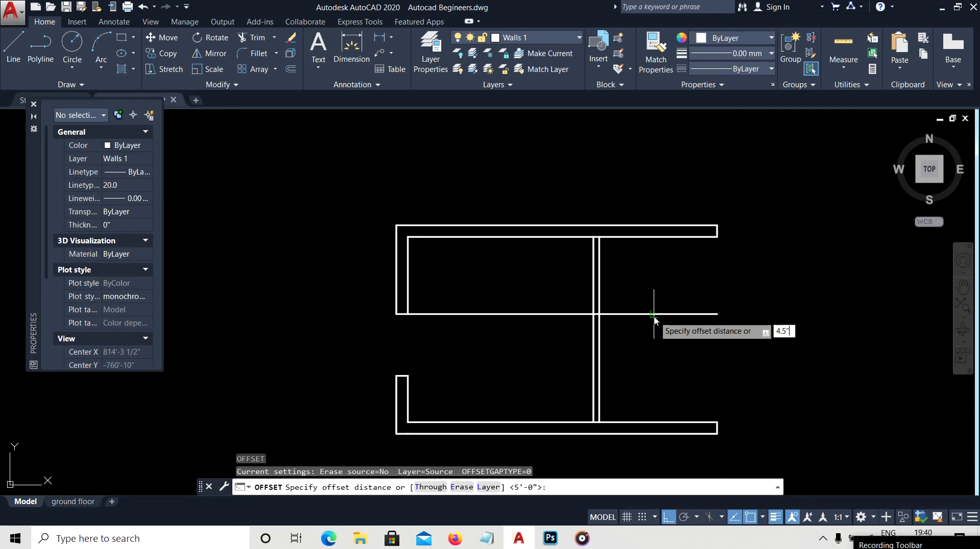
pyautogui.press('Return')
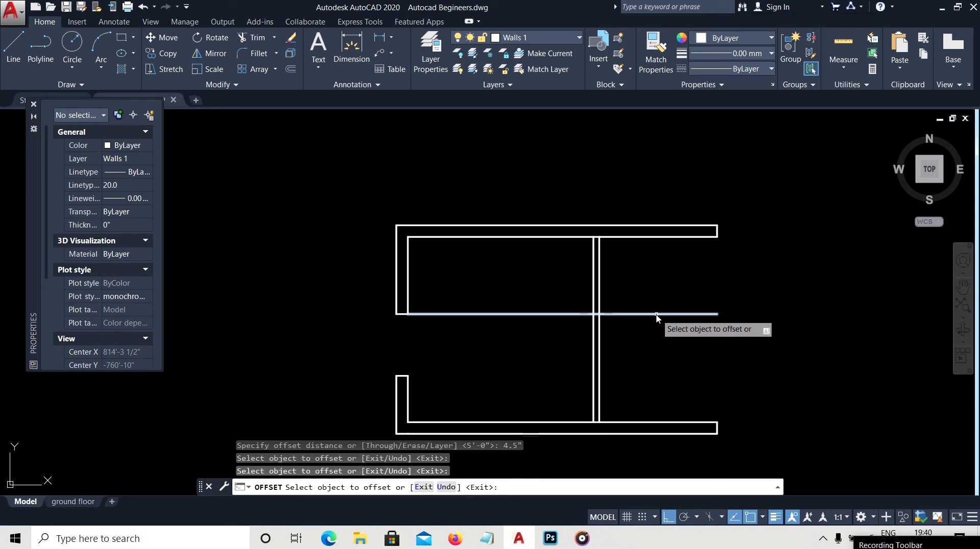
pyautogui.click(656, 314)
pyautogui.click(643, 345)
pyautogui.press('Escape')
# Trim the new wall lines away left of the vertical partition
pyautogui.press('Return')
pyautogui.click(623, 280)
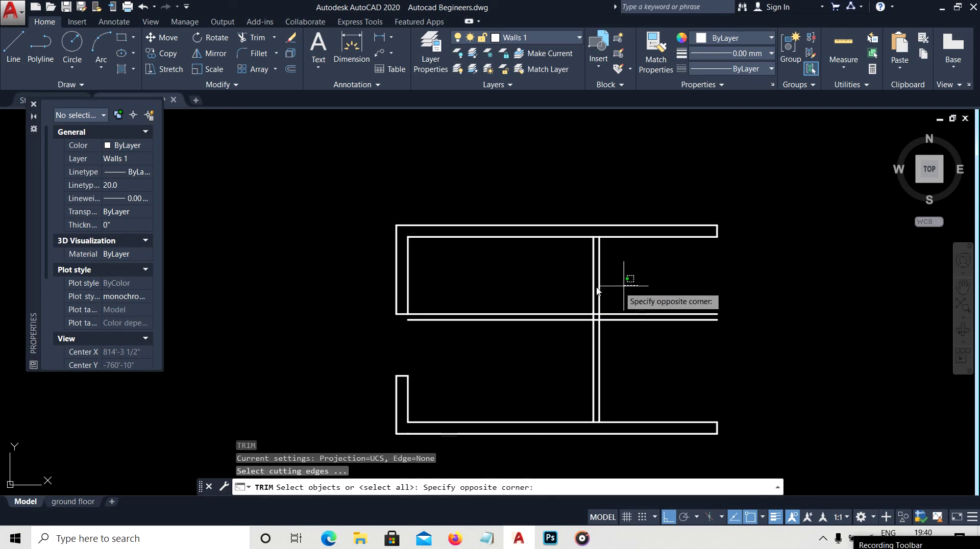
pyautogui.click(575, 354)
pyautogui.press('Escape')
pyautogui.press('Return')
pyautogui.scroll(8, 597, 329)
pyautogui.click(597, 329)
pyautogui.click(569, 295)
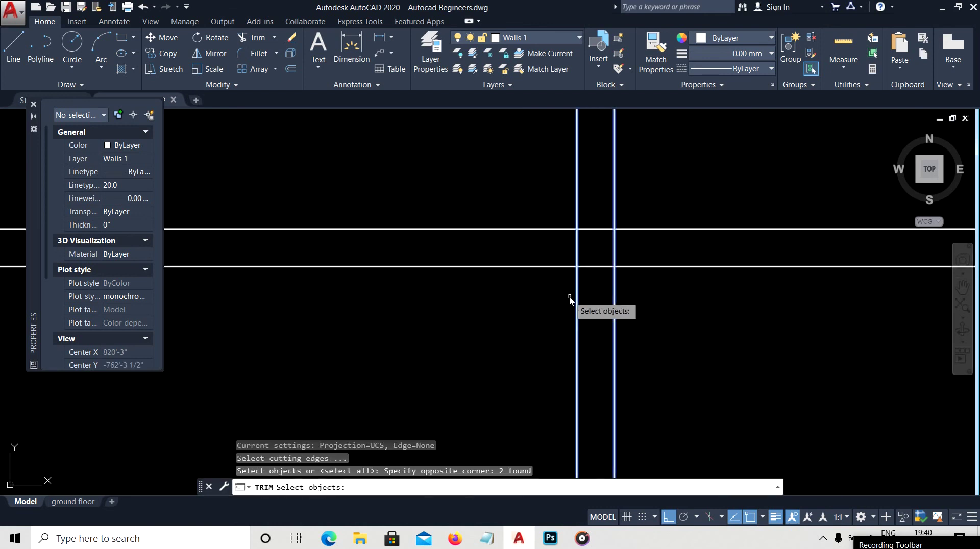
pyautogui.scroll(-5, 553, 357)
pyautogui.press('Return')
pyautogui.moveTo(615, 313); pyautogui.dragTo(545, 295, button='middle')
pyautogui.press('Escape')
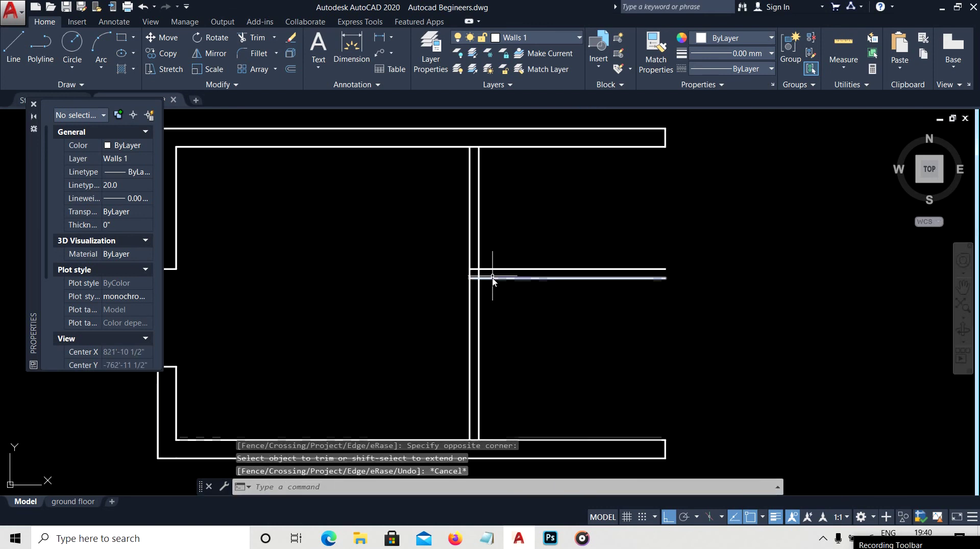
# Trim the partition segments below the new horizontal wall
pyautogui.press('Return')
pyautogui.click(493, 291)
pyautogui.click(437, 307)
pyautogui.press('Return')
pyautogui.press('Escape')
pyautogui.scroll(-5, 528, 298)
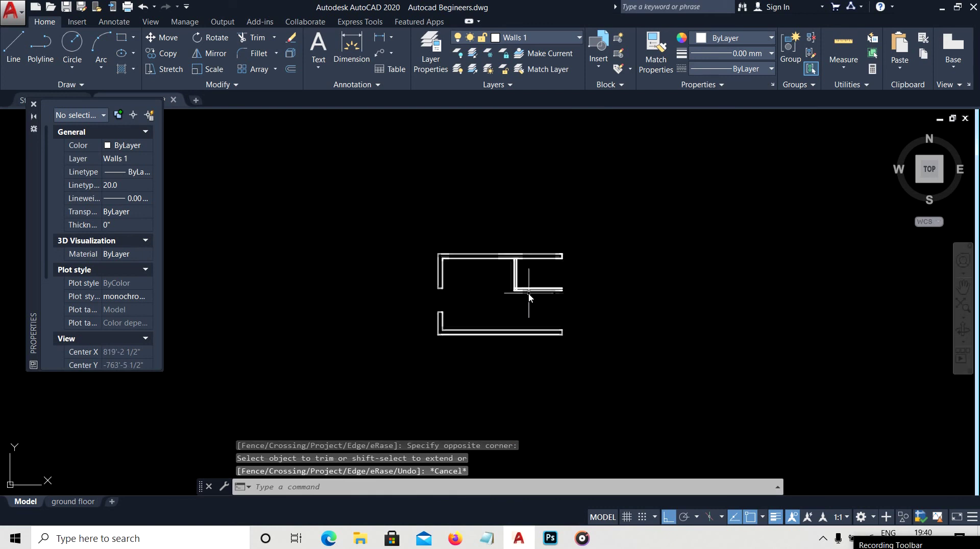
pyautogui.scroll(2, 529, 298)
pyautogui.scroll(2, 525, 301)
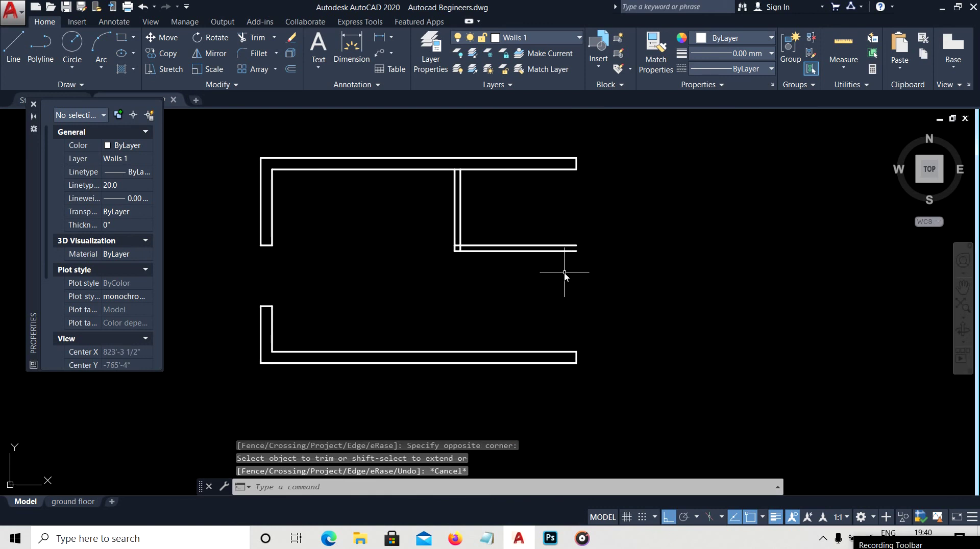
# Check the plan width from the wall corner with a linear dimension, then cancel it
pyautogui.write('dli')
pyautogui.press('Return')
pyautogui.scroll(5, 472, 128)
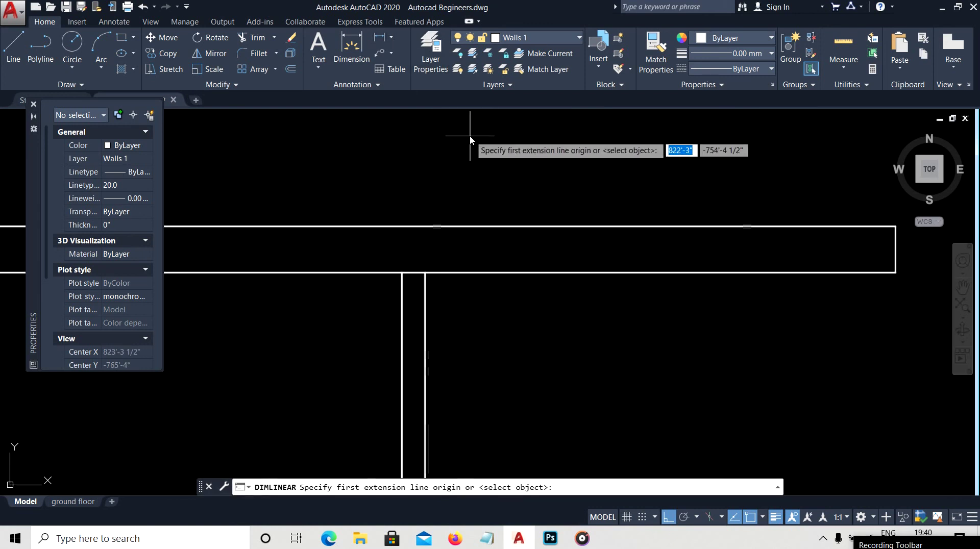
pyautogui.click(419, 279)
pyautogui.click(886, 274)
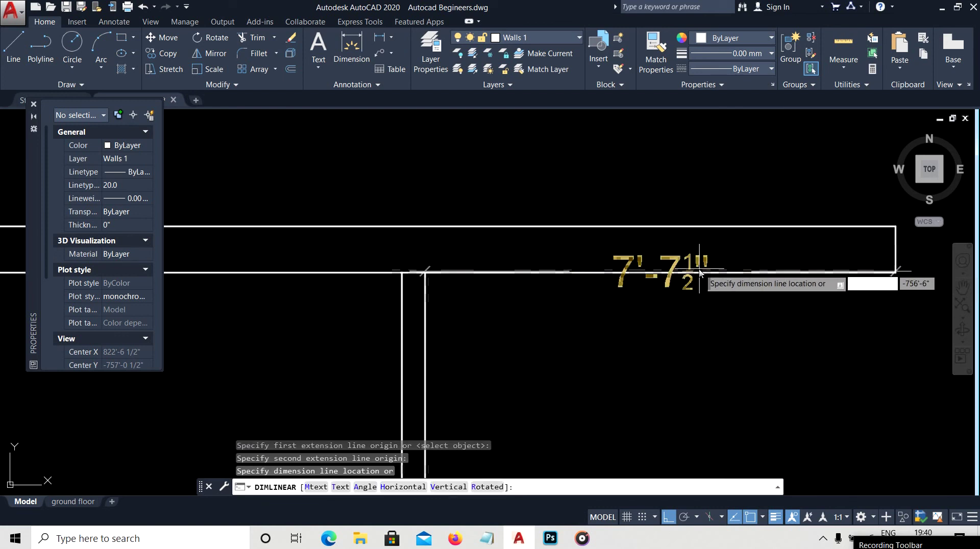
pyautogui.scroll(-5, 637, 286)
pyautogui.press('Escape')
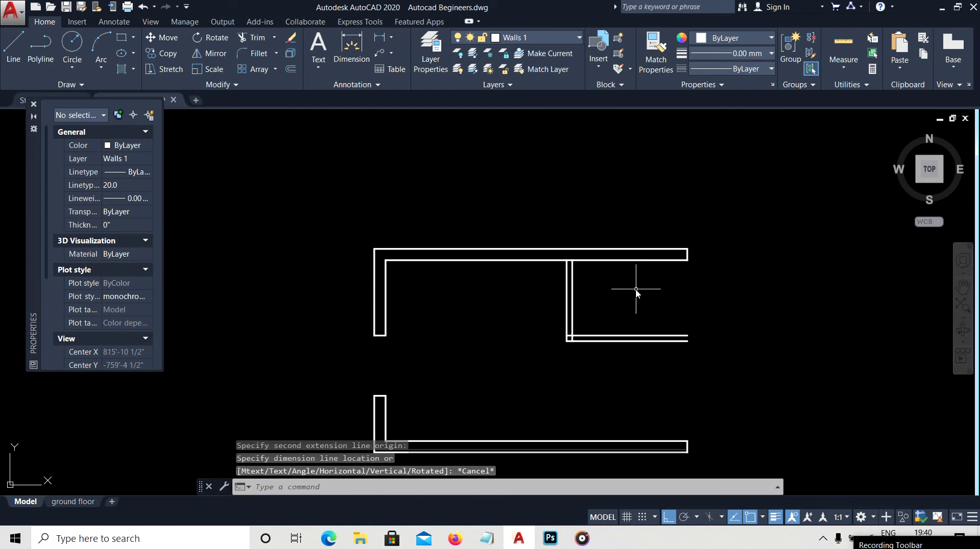
# Draw a line down the right edge and offset it 9" inward
pyautogui.write('l')
pyautogui.press('Return')
pyautogui.moveTo(685, 393); pyautogui.dragTo(679, 311, button='middle')
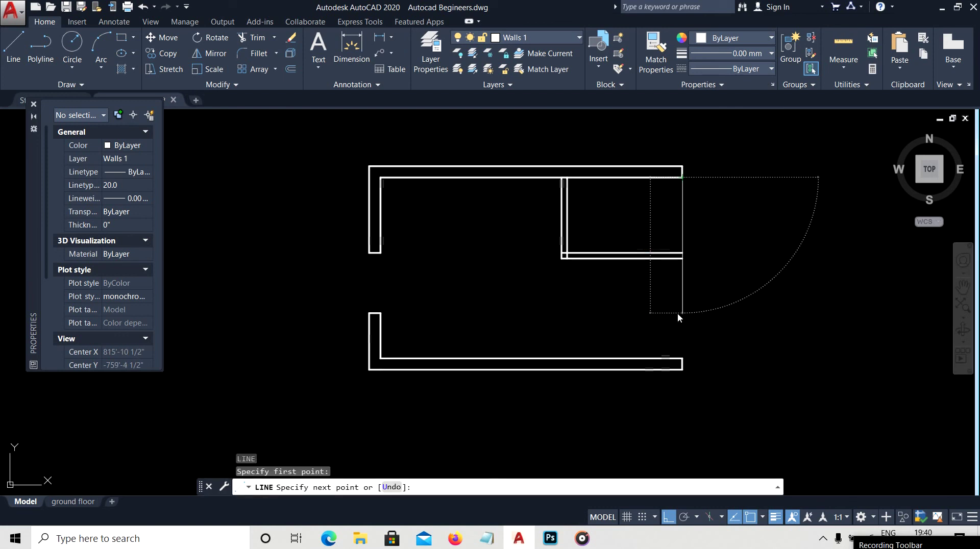
pyautogui.press('Escape')
pyautogui.write('o')
pyautogui.press('Return')
pyautogui.write('9')
pyautogui.press('Return')
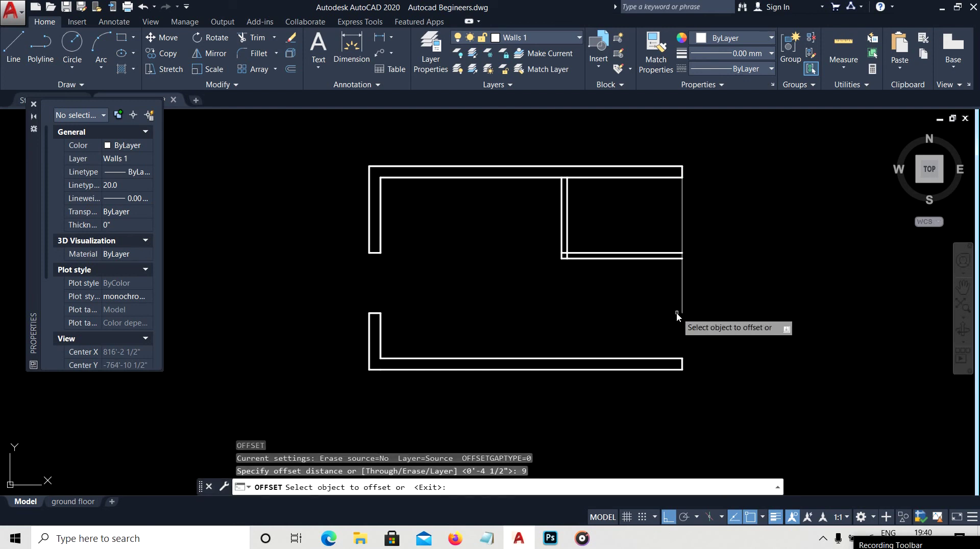
pyautogui.click(682, 306)
pyautogui.click(643, 289)
pyautogui.press('Escape')
# Match both right wall lines to the top wall line's properties
pyautogui.scroll(2, 707, 220)
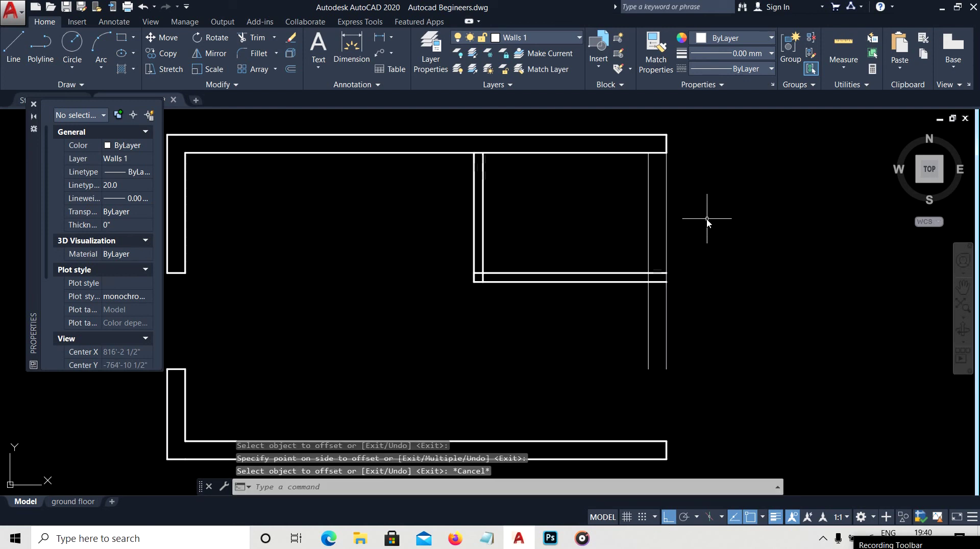
pyautogui.press('Return')
pyautogui.click(647, 153)
pyautogui.click(736, 219)
pyautogui.click(606, 228)
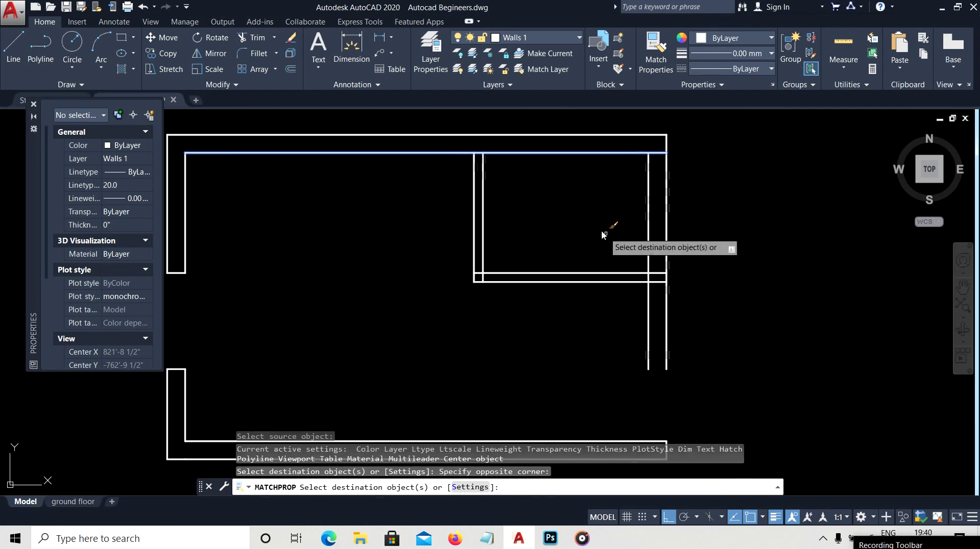
pyautogui.press('Escape')
# Extend both right wall lines down to the bottom wall
pyautogui.press('Return')
pyautogui.moveTo(651, 333); pyautogui.dragTo(655, 172, button='middle')
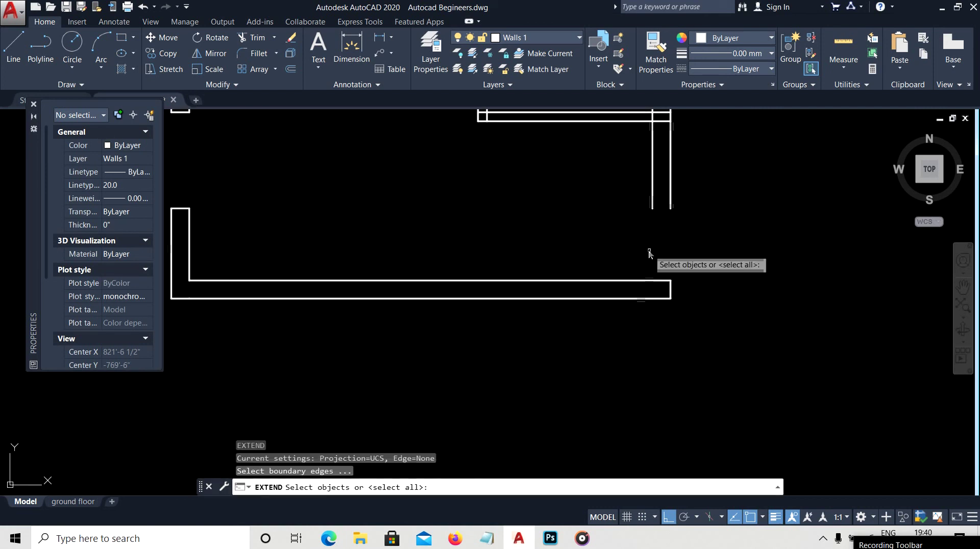
pyautogui.moveTo(766, 230); pyautogui.dragTo(625, 278)
pyautogui.press('Return')
pyautogui.moveTo(638, 237); pyautogui.dragTo(592, 255)
pyautogui.press('Escape')
pyautogui.scroll(-5, 644, 305)
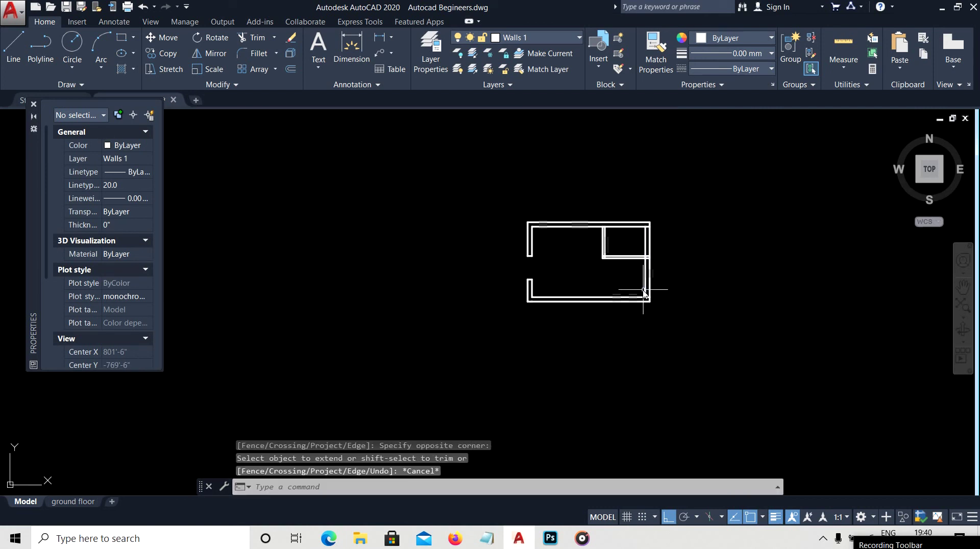
pyautogui.scroll(5, 624, 320)
# Copy the horizontal wall line 1.5" upward
pyautogui.press('Return')
pyautogui.scroll(4, 630, 317)
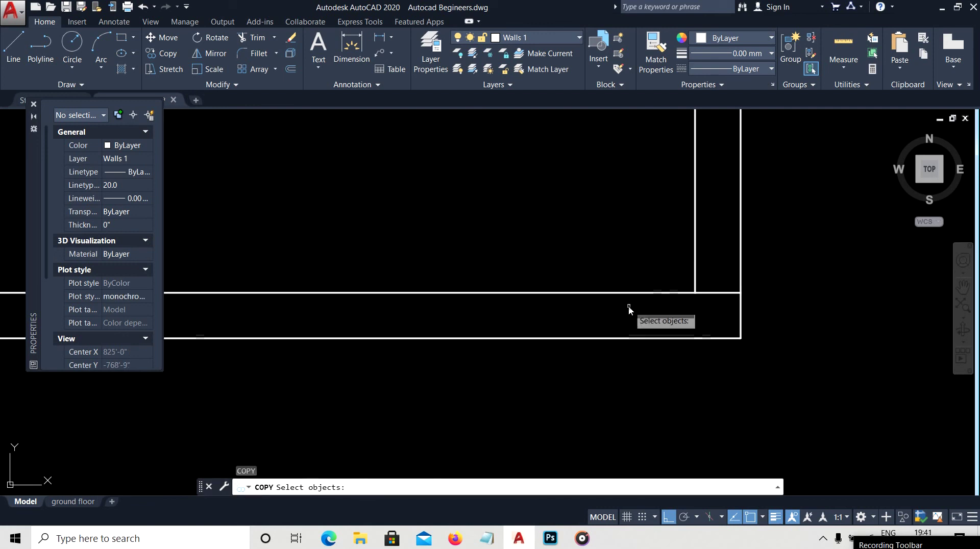
pyautogui.moveTo(633, 316); pyautogui.dragTo(598, 268)
pyautogui.press('Return')
pyautogui.click(587, 252)
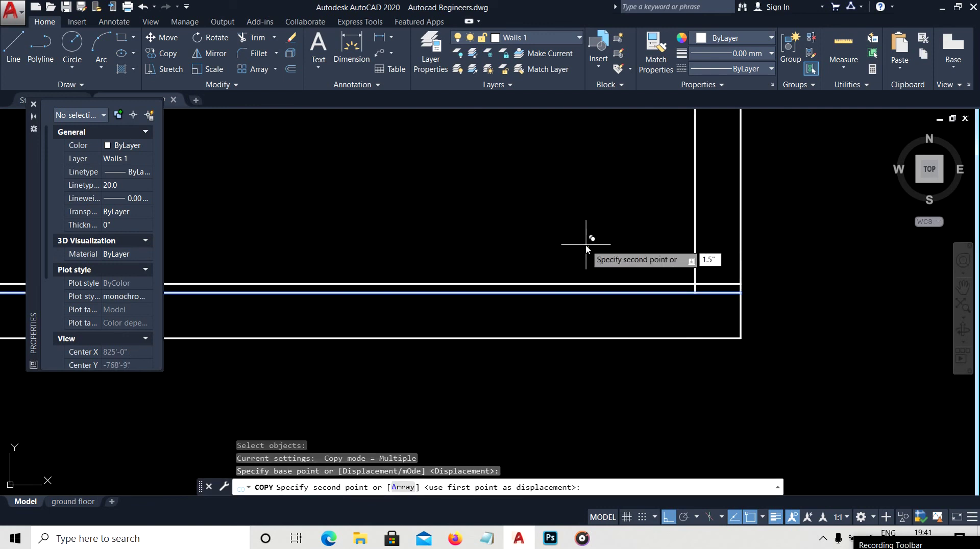
pyautogui.press('Return')
pyautogui.press('Escape')
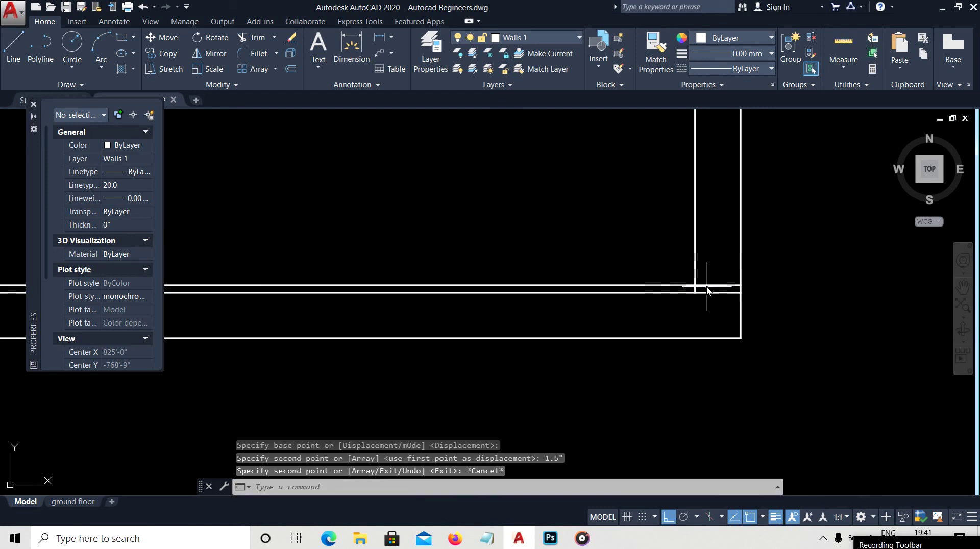
# Copy the lower wall line 3'6" upward as the new partition wall line
pyautogui.write('co')
pyautogui.press('Return')
pyautogui.scroll(2, 664, 307)
pyautogui.moveTo(664, 307); pyautogui.dragTo(668, 294)
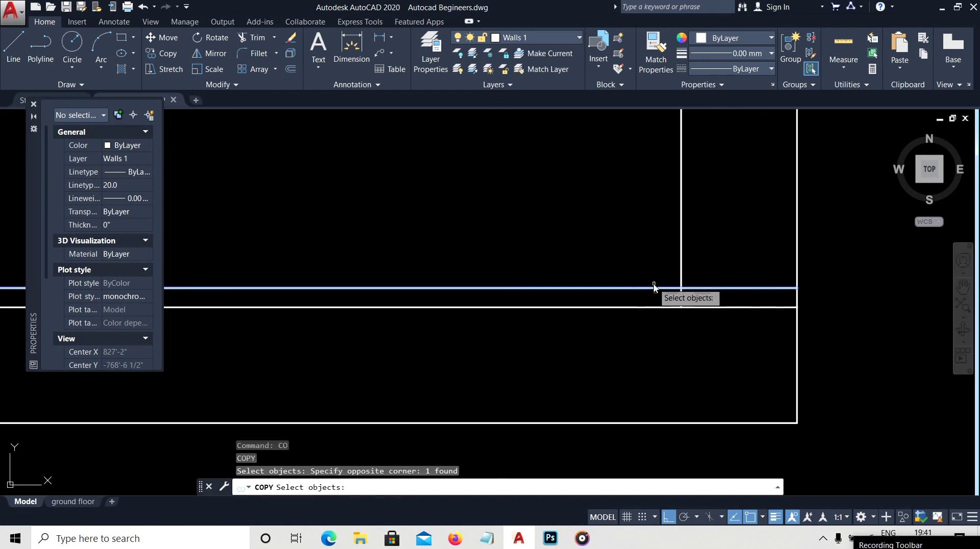
pyautogui.scroll(-2, 669, 294)
pyautogui.press('Return')
pyautogui.click(615, 260)
pyautogui.write('3\'6"')
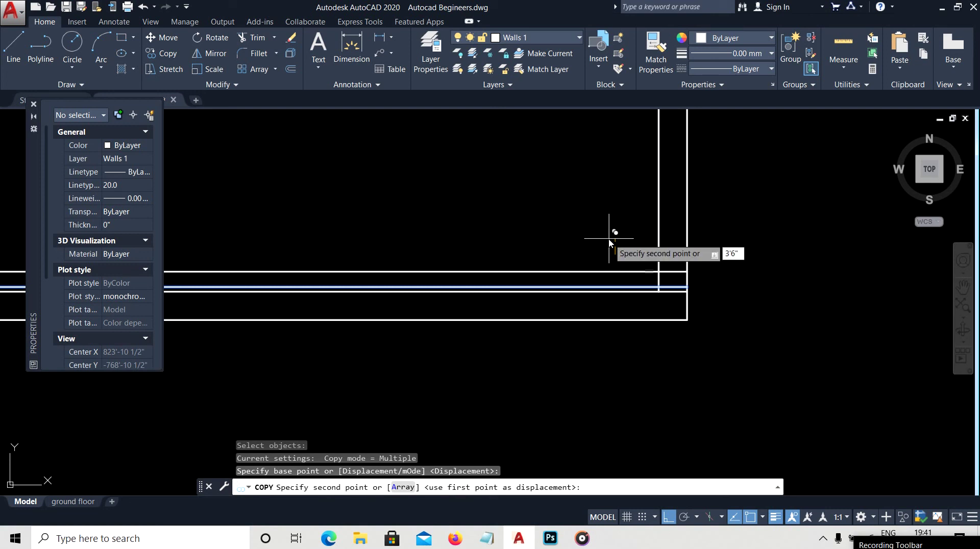
pyautogui.press('Return')
pyautogui.scroll(-2, 610, 250)
pyautogui.press('Escape')
# Select the two partition wall lines for copying, then cancel the copy
pyautogui.scroll(2, 612, 266)
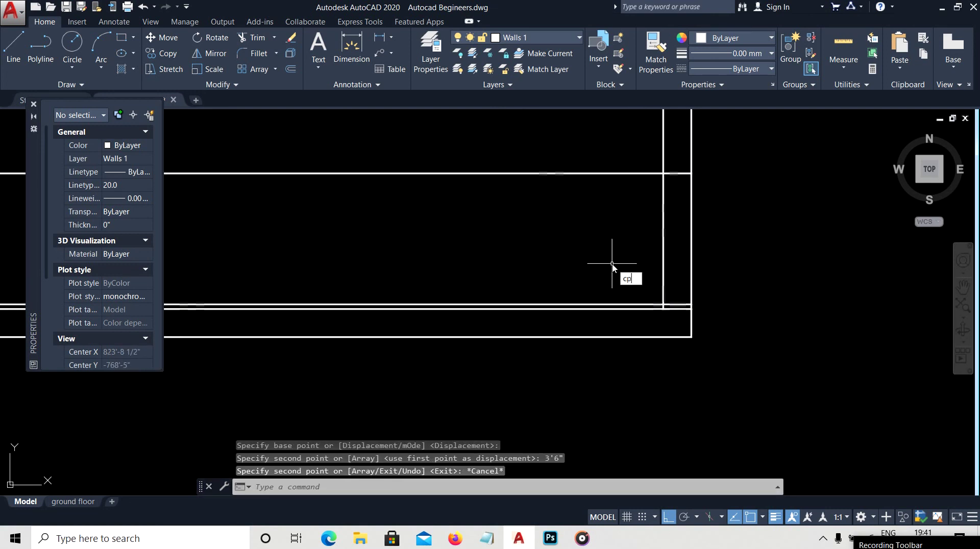
pyautogui.press('Escape')
pyautogui.press('Escape')
pyautogui.write('p')
pyautogui.press('Return')
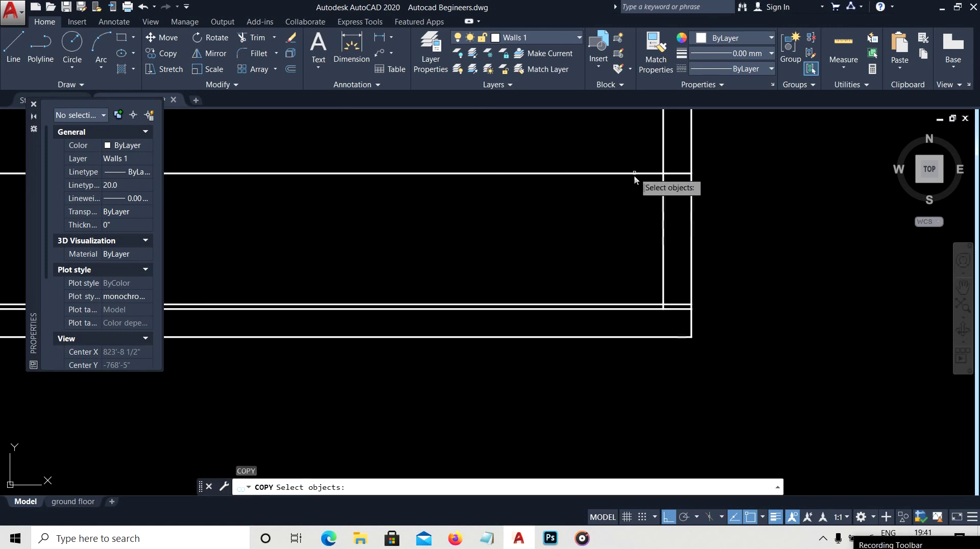
pyautogui.click(634, 172)
pyautogui.click(598, 305)
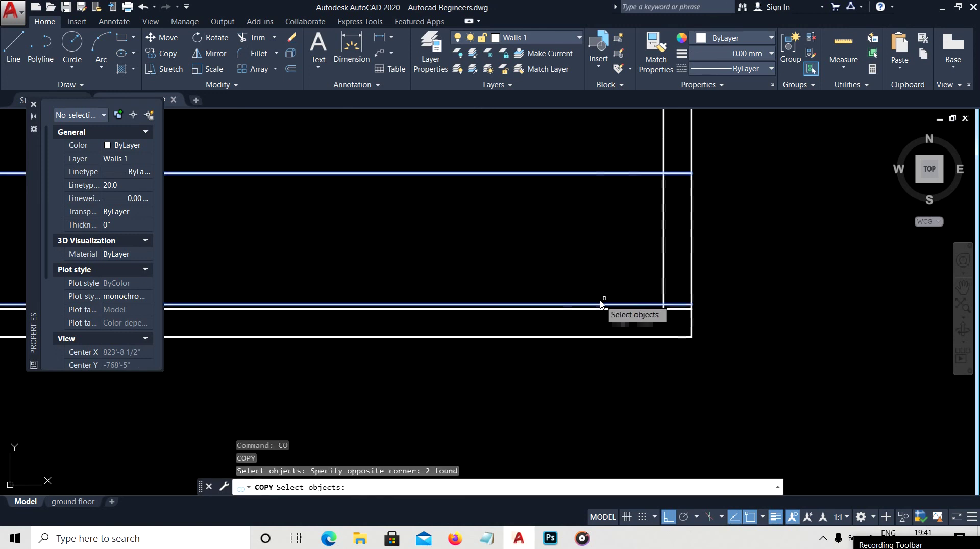
pyautogui.moveTo(693, 246); pyautogui.dragTo(655, 283, button='middle')
pyautogui.press('Return')
pyautogui.click(701, 250)
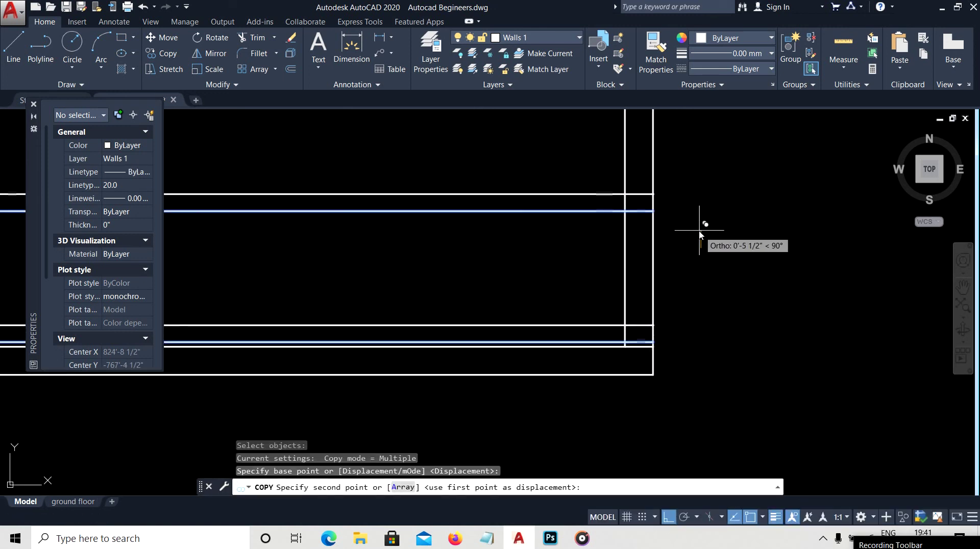
pyautogui.press('Escape')
pyautogui.press('Escape')
# Move the two partition lines up 3 with Ortho on
pyautogui.press('Return')
pyautogui.click(598, 176)
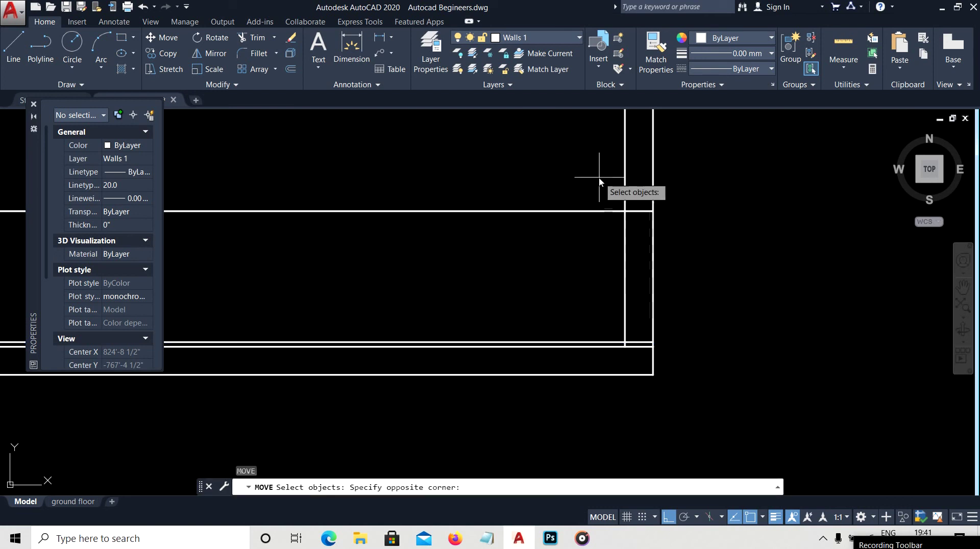
pyautogui.click(537, 340)
pyautogui.press('Return')
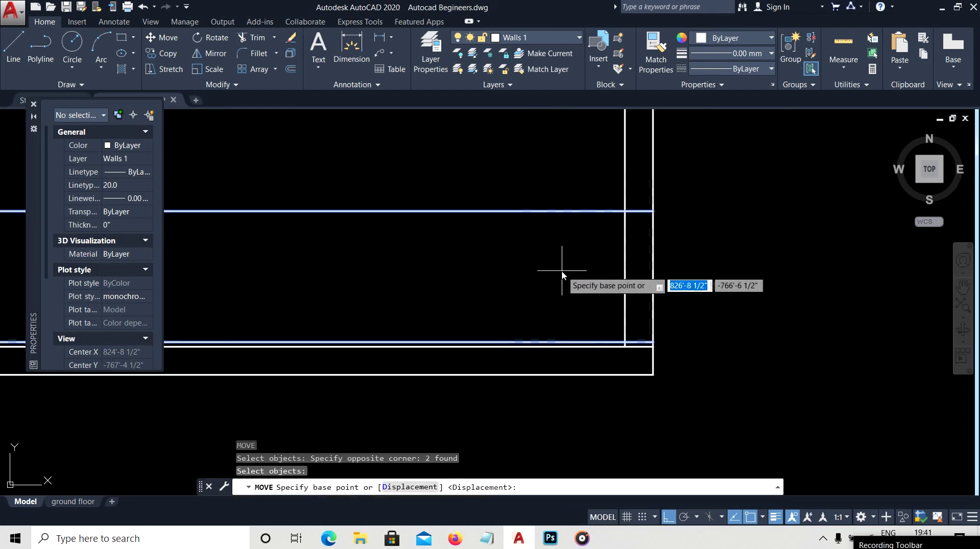
pyautogui.click(558, 267)
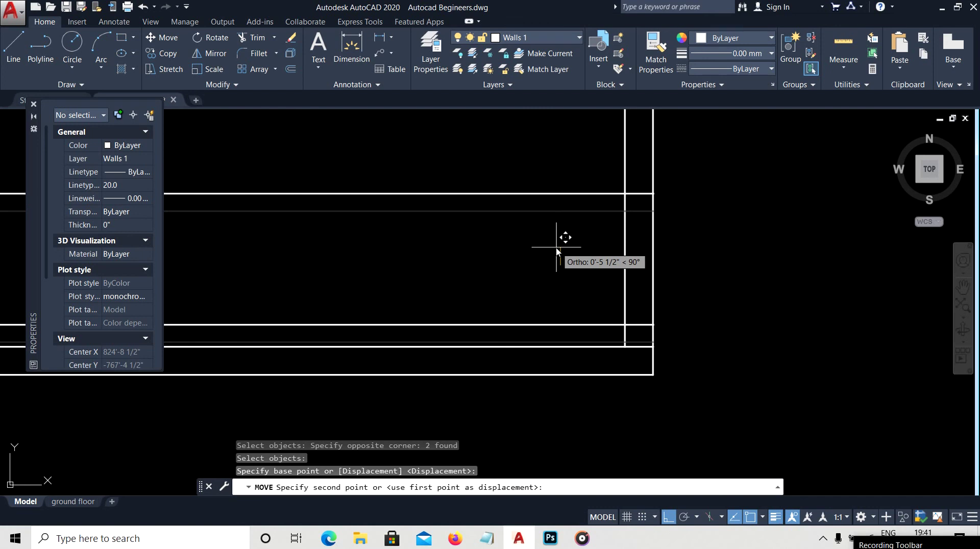
pyautogui.write('3')
pyautogui.press('Return')
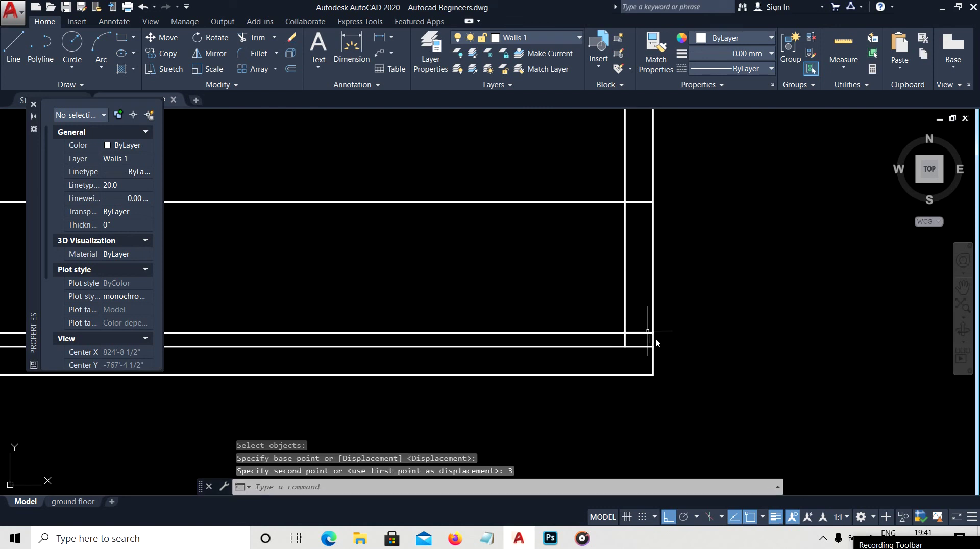
pyautogui.click(380, 38)
pyautogui.scroll(6, 641, 352)
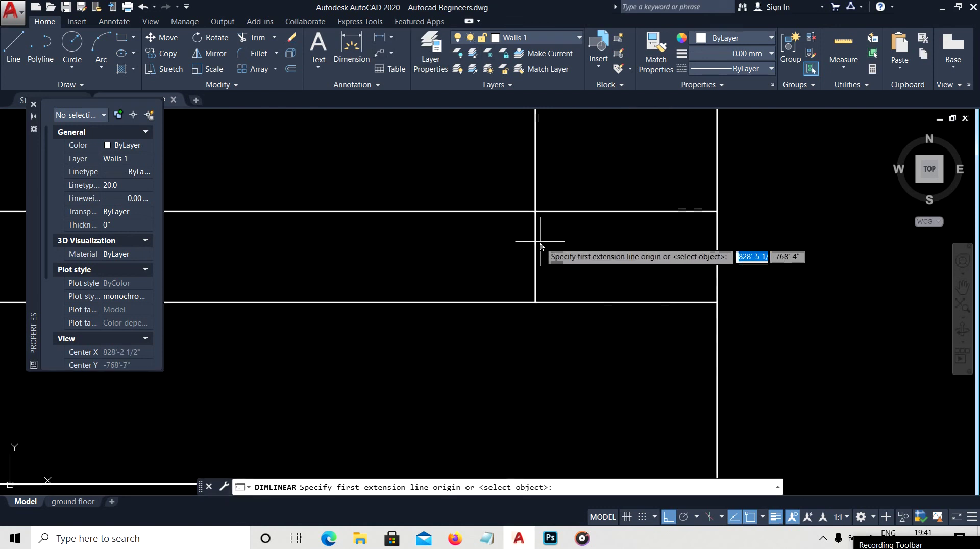
# Cancel a trial linear dimension and trim wall lines at the vertical wall edge
pyautogui.click(535, 211)
pyautogui.click(536, 303)
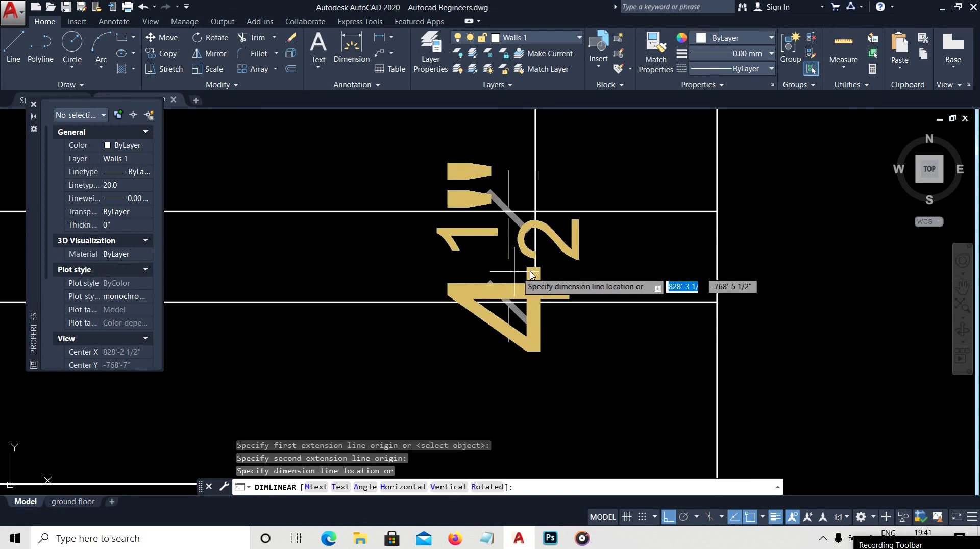
pyautogui.press('Escape')
pyautogui.press('Return')
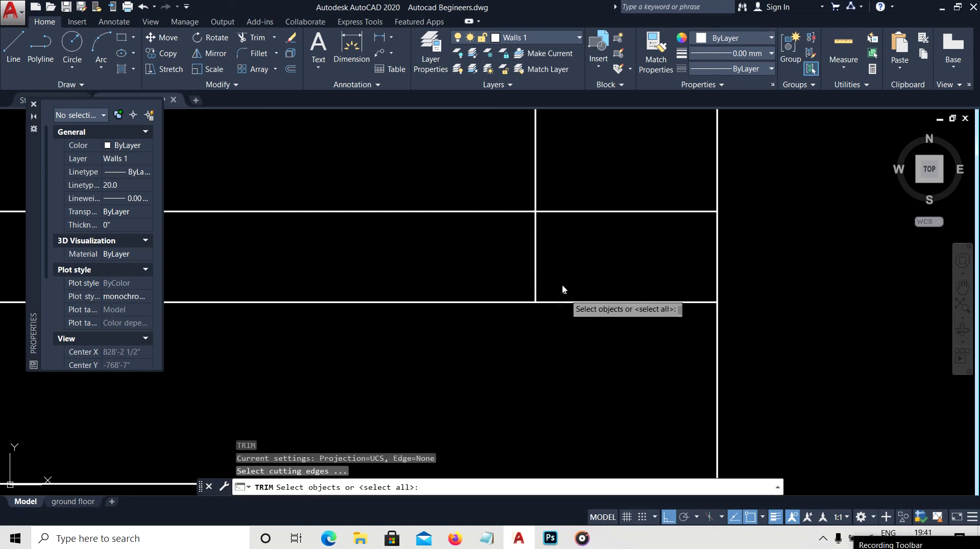
pyautogui.moveTo(562, 287); pyautogui.dragTo(525, 285)
pyautogui.scroll(-1, 576, 308)
pyautogui.press('Return')
pyautogui.scroll(2, 574, 314)
pyautogui.click(574, 307)
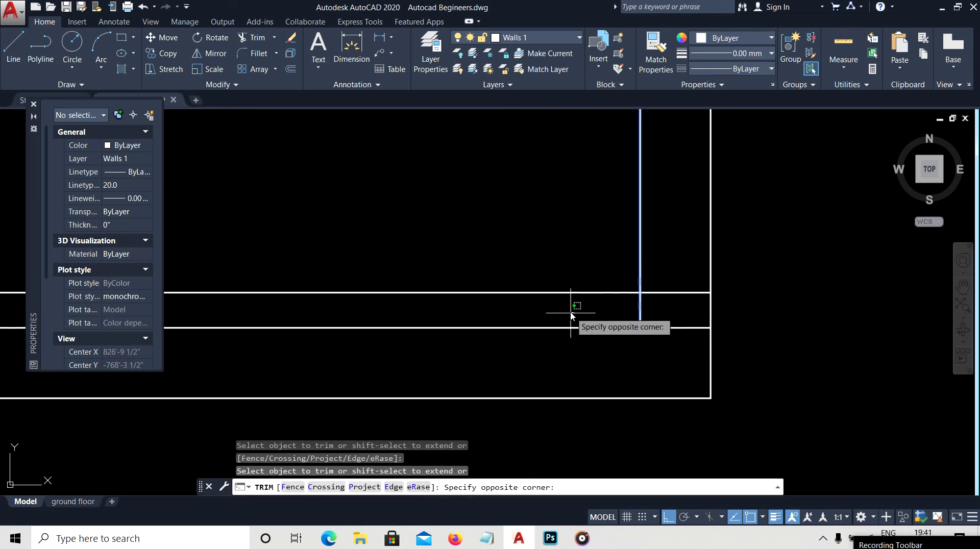
pyautogui.scroll(-3, 574, 286)
pyautogui.click(573, 280)
pyautogui.press('Escape')
# Trim the middle wall segments against six cutting edges around the partition
pyautogui.scroll(2, 577, 286)
pyautogui.scroll(1, 581, 296)
pyautogui.write('tr')
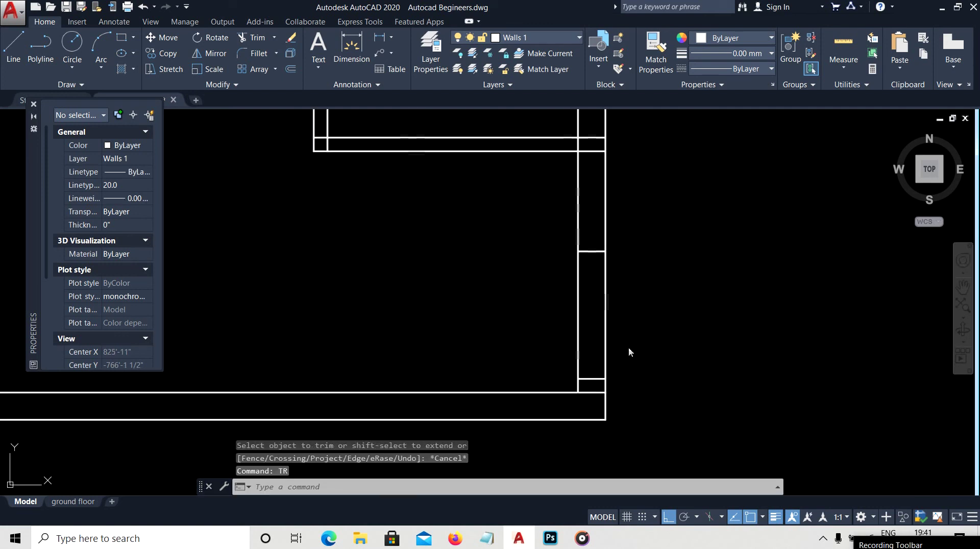
pyautogui.press('Return')
pyautogui.moveTo(633, 406); pyautogui.dragTo(508, 274)
pyautogui.press('Return')
pyautogui.click(705, 219)
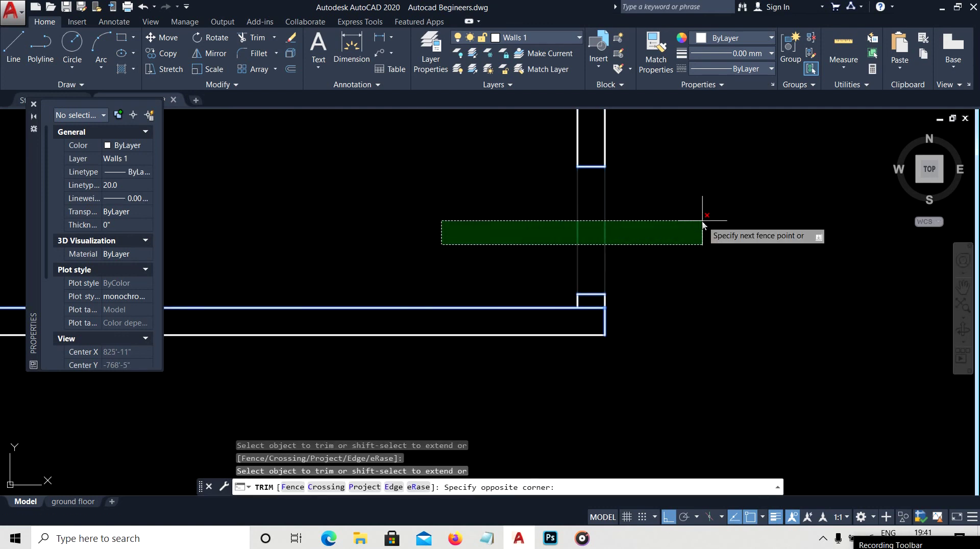
pyautogui.click(438, 245)
pyautogui.press('Escape')
# Trim the wall segments inside the small rectangle using a crossing selection
pyautogui.press('Return')
pyautogui.click(649, 240)
pyautogui.click(547, 373)
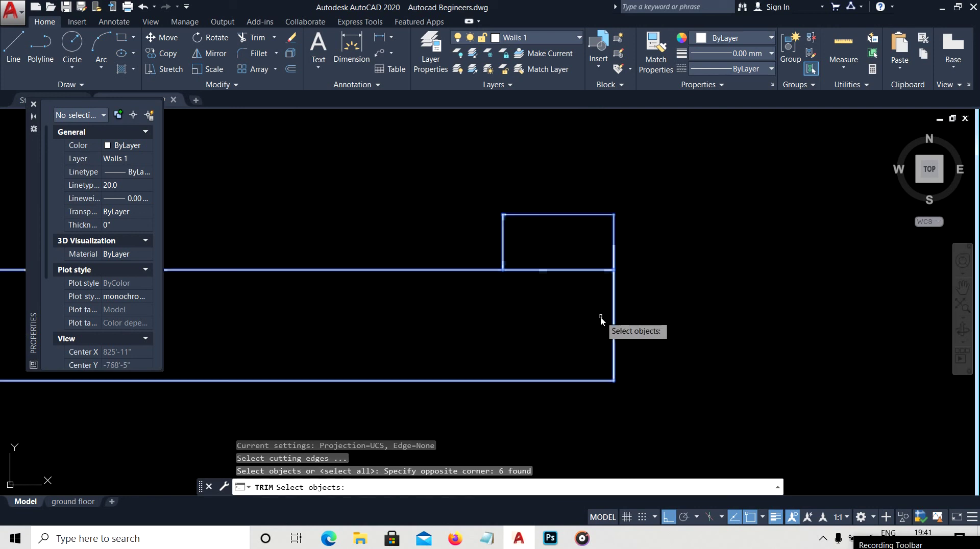
pyautogui.press('Return')
pyautogui.click(604, 321)
pyautogui.click(562, 254)
pyautogui.press('Escape')
pyautogui.scroll(-2, 558, 301)
pyautogui.scroll(2, 556, 304)
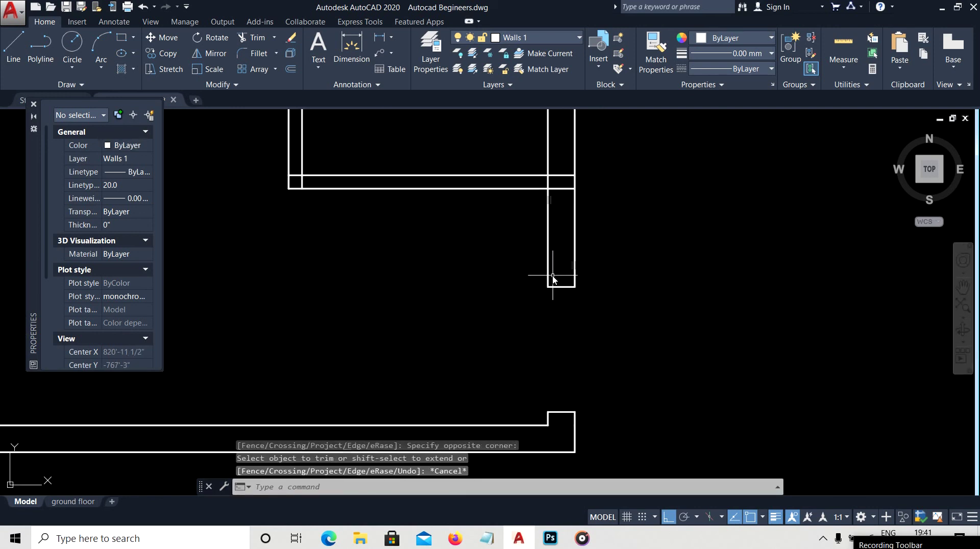
# Trim the line stubs left inside the right wall
pyautogui.write('tr')
pyautogui.press('Return')
pyautogui.scroll(1, 575, 253)
pyautogui.moveTo(600, 328)
pyautogui.mouseDown()
pyautogui.moveTo(577, 333)
pyautogui.moveTo(595, 302)
pyautogui.mouseUp()
pyautogui.press('Return')
pyautogui.moveTo(567, 302); pyautogui.dragTo(596, 377, button='middle')
pyautogui.press('Escape')
# Trim the right-wall lines against five cutting edges where the partition meets it
pyautogui.write('tr')
pyautogui.moveTo(652, 193)
pyautogui.mouseDown()
pyautogui.moveTo(603, 224)
pyautogui.moveTo(619, 218)
pyautogui.mouseUp()
pyautogui.press('Return')
pyautogui.press('Escape')
pyautogui.scroll(-4, 612, 229)
pyautogui.scroll(2, 609, 245)
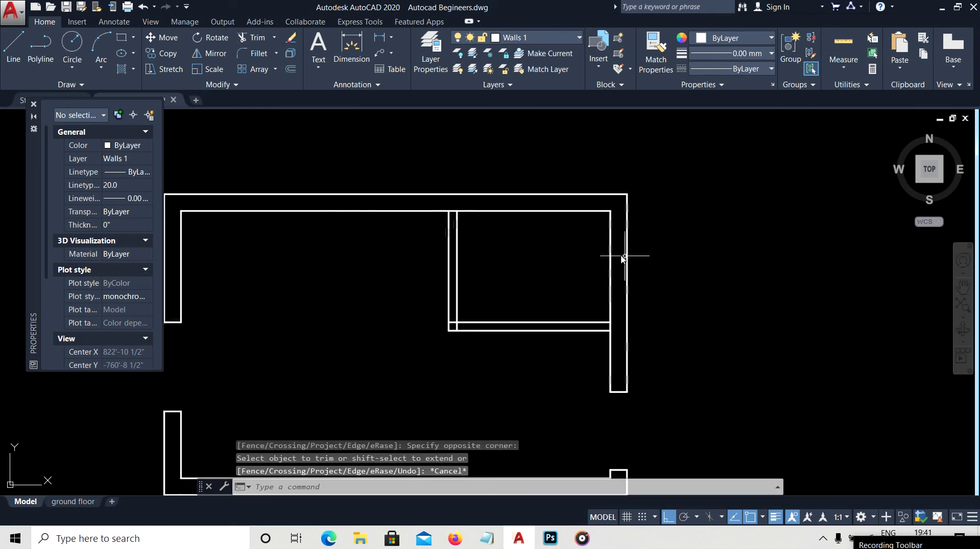
# Start a vertical construction line (XLINE Ver) and cancel it
pyautogui.press('Return')
pyautogui.write('v')
pyautogui.press('Return')
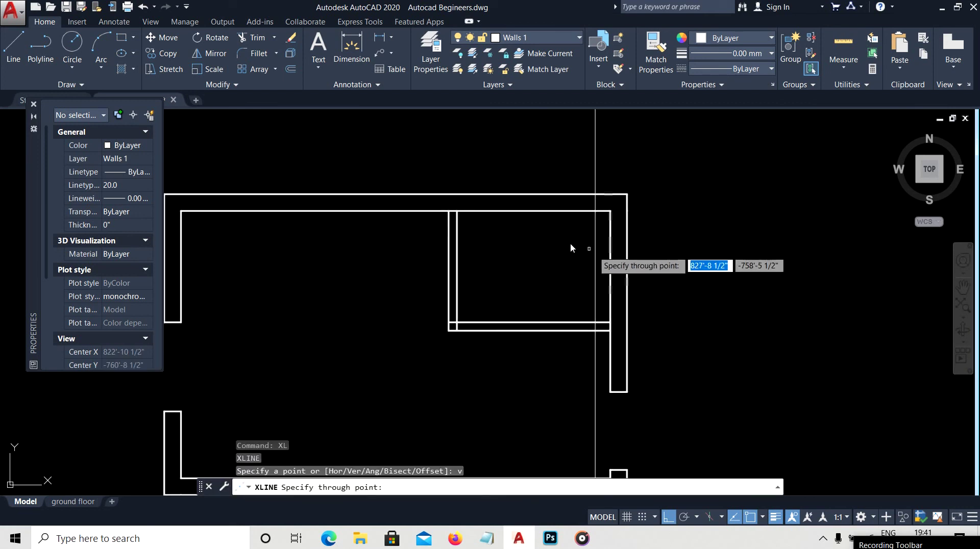
pyautogui.press('Escape')
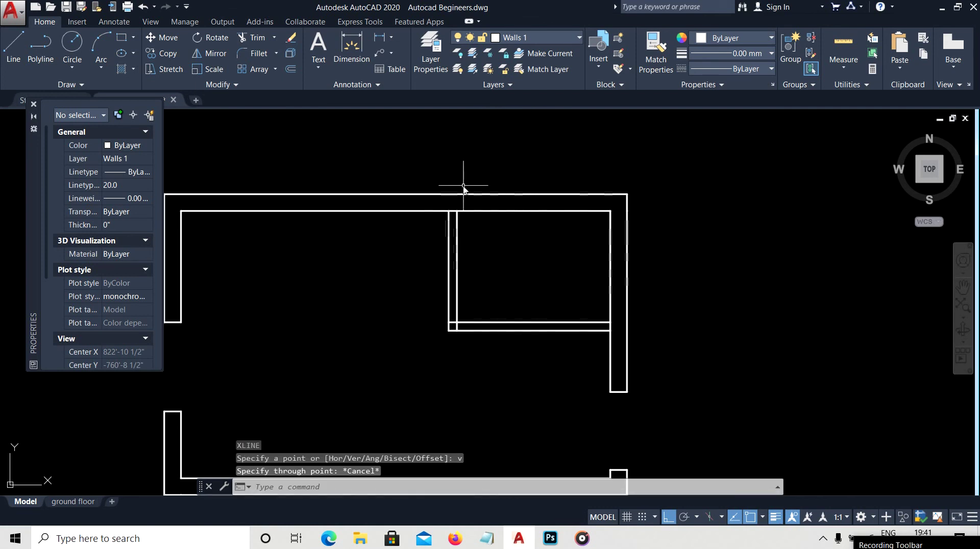
pyautogui.scroll(6, 464, 189)
# Trim the top wall's inner line between the partition's two vertical faces
pyautogui.press('t')
pyautogui.press('r')
pyautogui.press('Return')
pyautogui.moveTo(477, 258)
pyautogui.mouseDown()
pyautogui.moveTo(403, 306)
pyautogui.moveTo(422, 276)
pyautogui.mouseUp()
pyautogui.press('Return')
pyautogui.press('Escape')
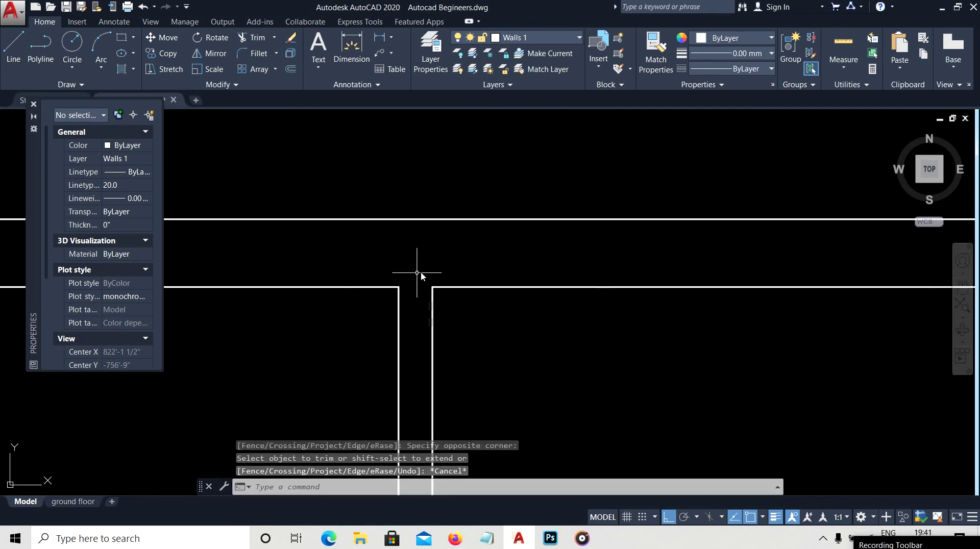
# Begin a second vertical construction line and cancel it
pyautogui.write('l')
pyautogui.press('Return')
pyautogui.write('v')
pyautogui.press('Return')
pyautogui.scroll(-3, 426, 250)
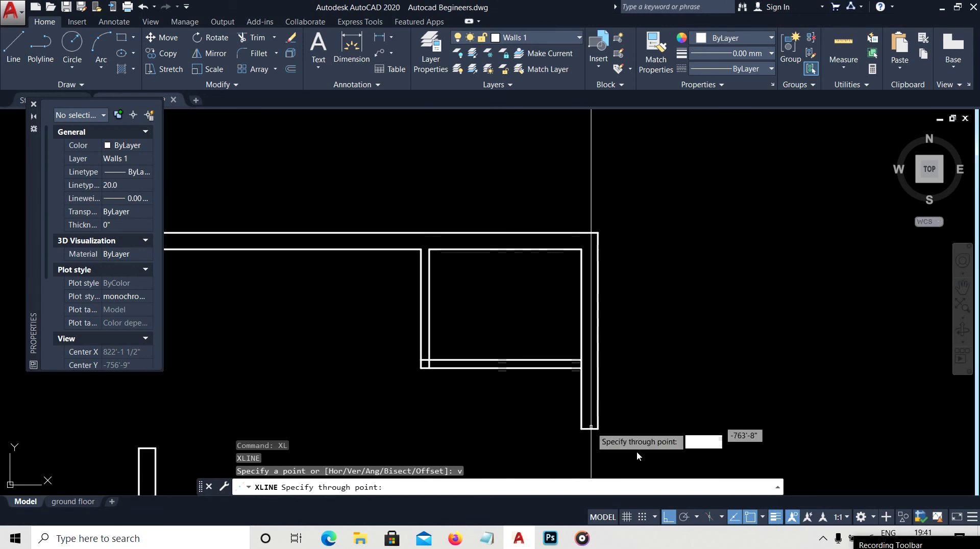
pyautogui.press('Escape')
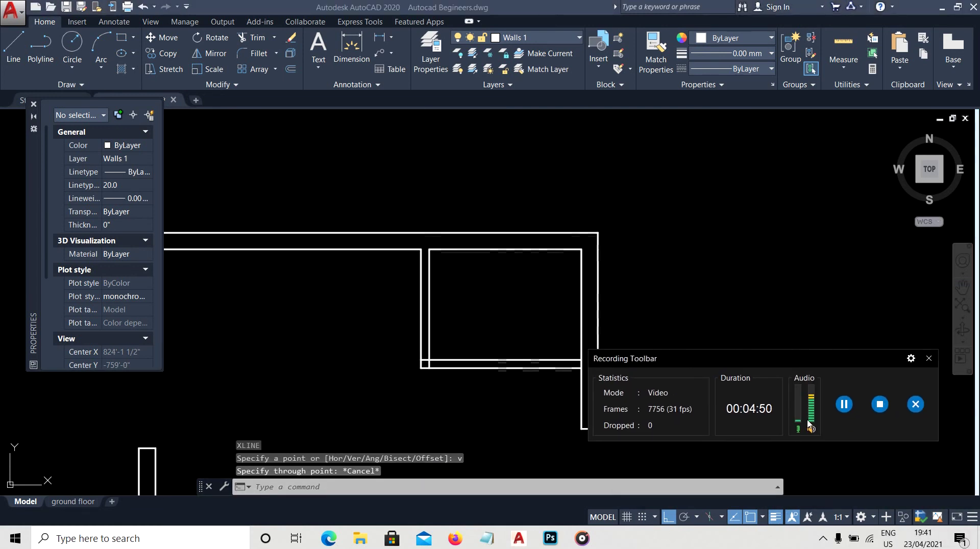